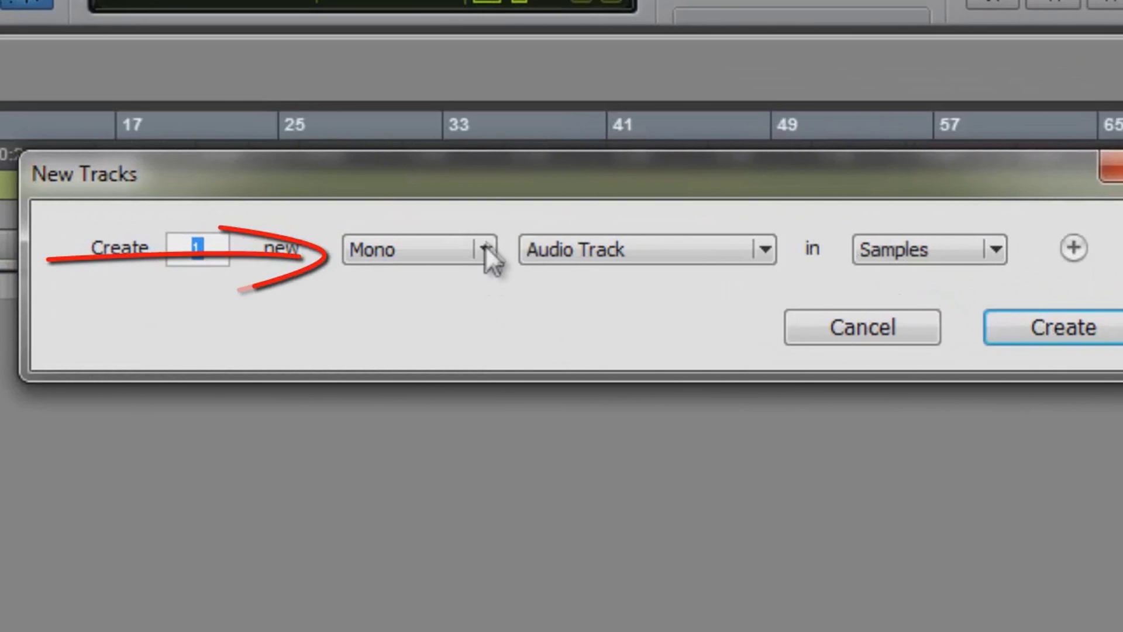
Create one new mono audio track with its timebase in samples
{"action": "left_click", "coordinate": [486, 249]}
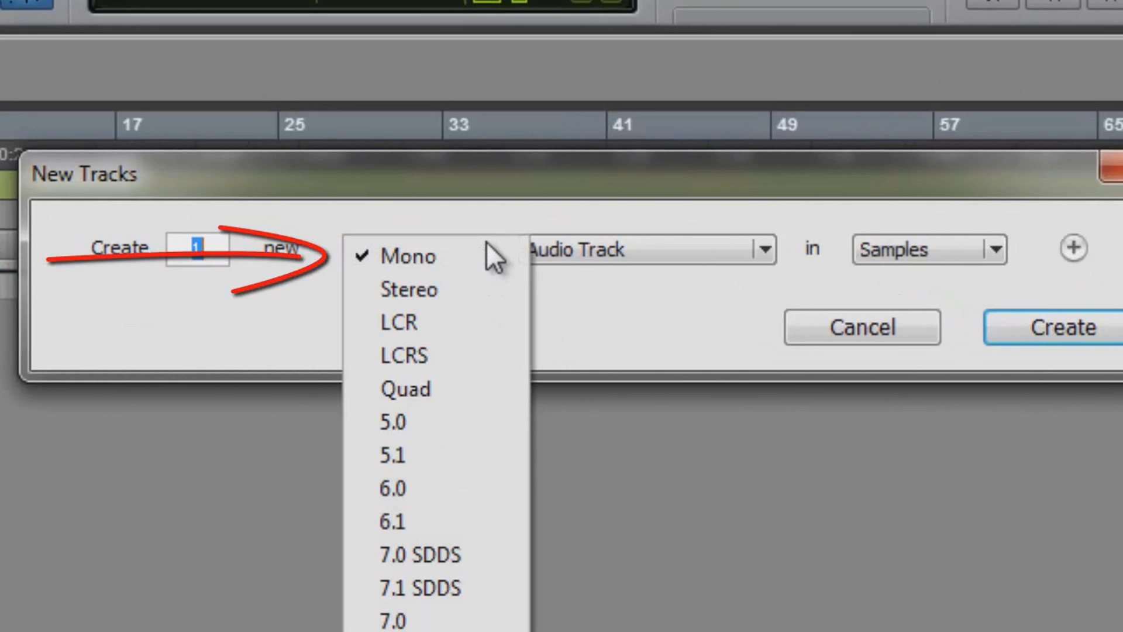
{"action": "left_click", "coordinate": [452, 255]}
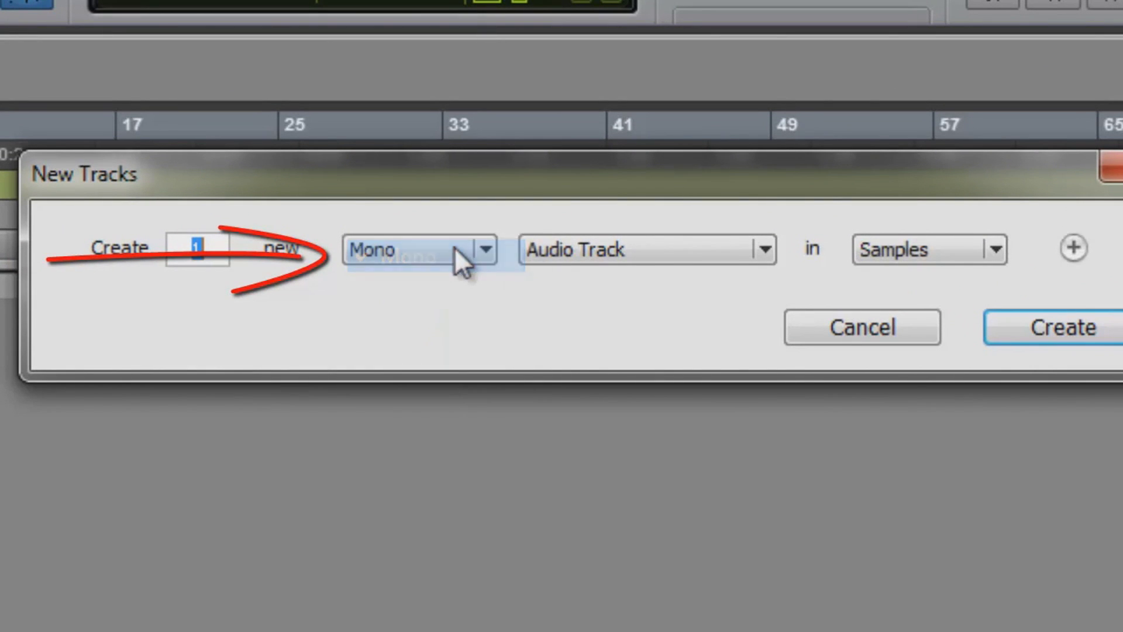
{"action": "left_click", "coordinate": [1055, 339]}
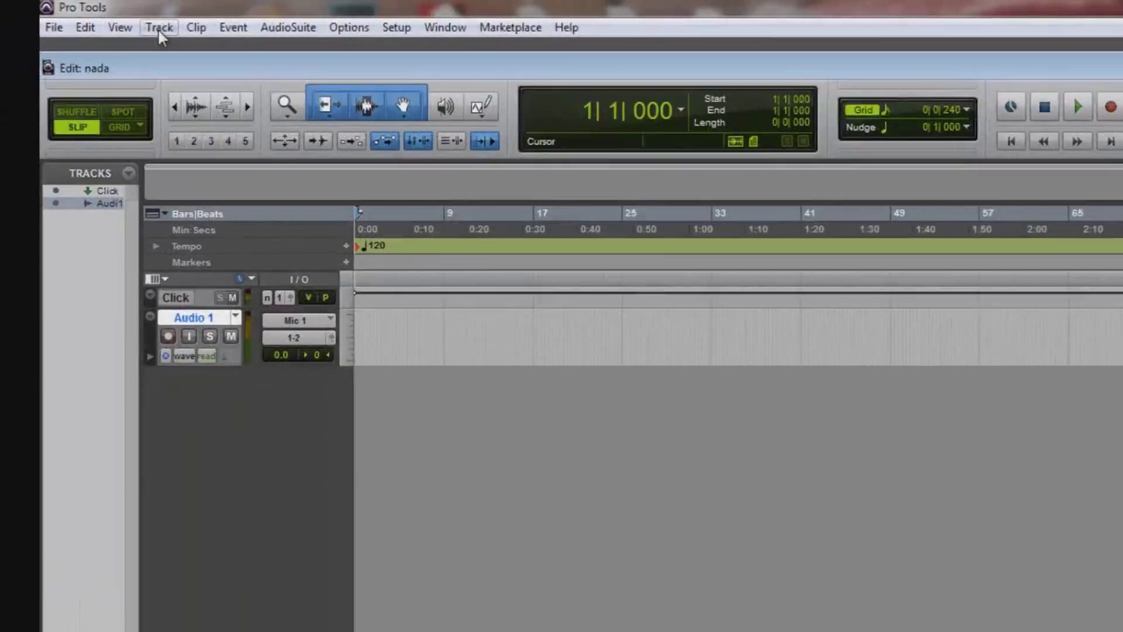
Create one new stereo audio track with its timebase in samples
{"action": "left_click", "coordinate": [124, 21]}
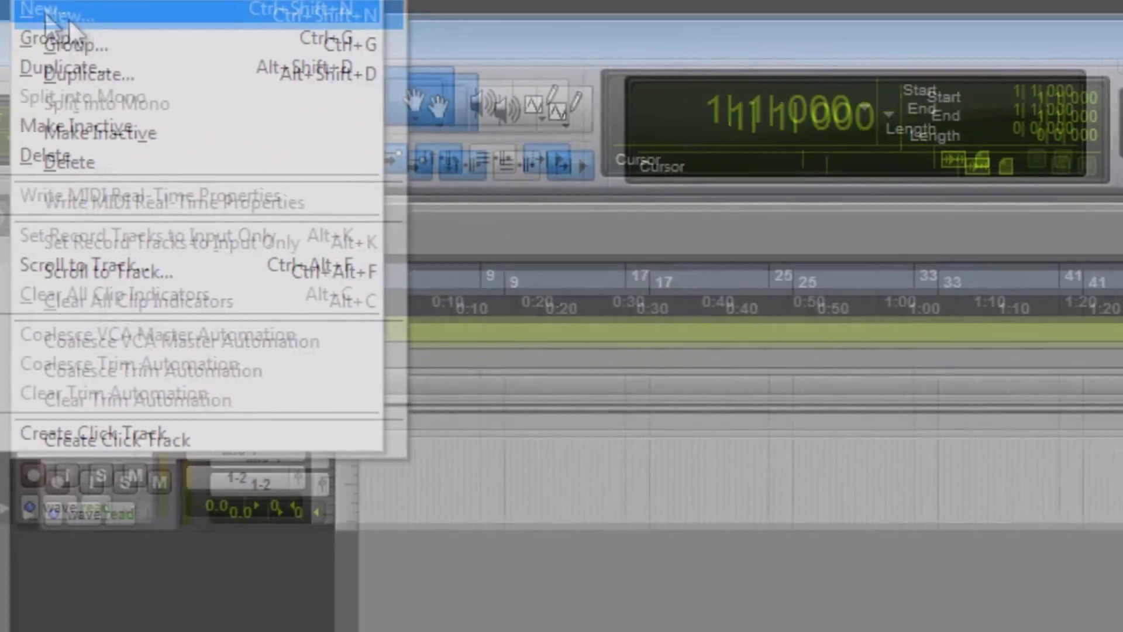
{"action": "left_click", "coordinate": [236, 66]}
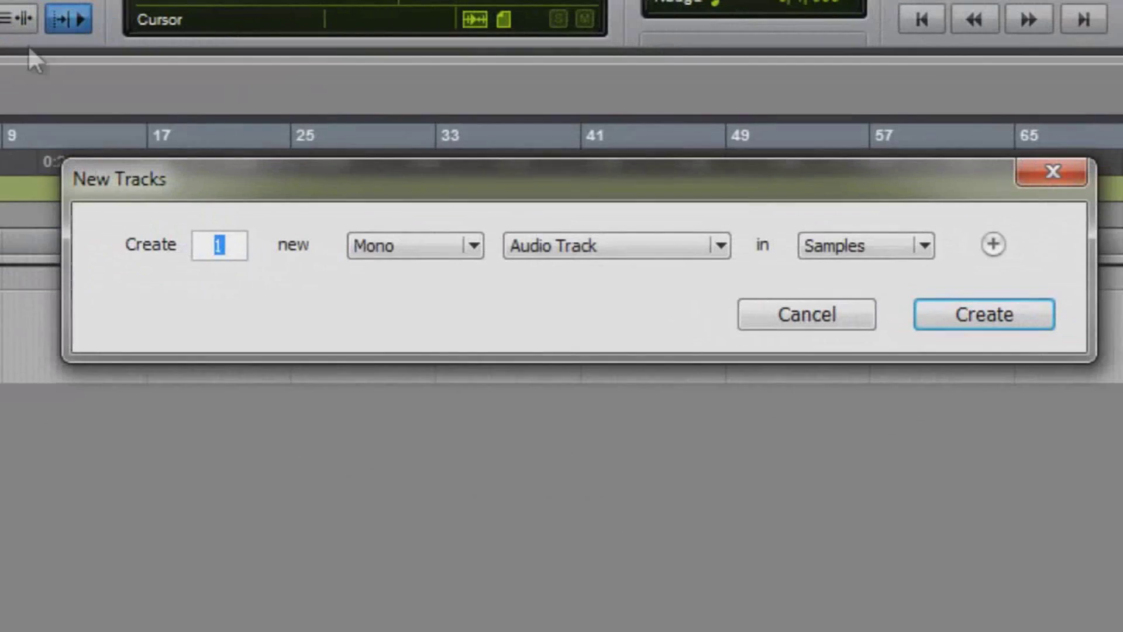
{"action": "left_click", "coordinate": [472, 246]}
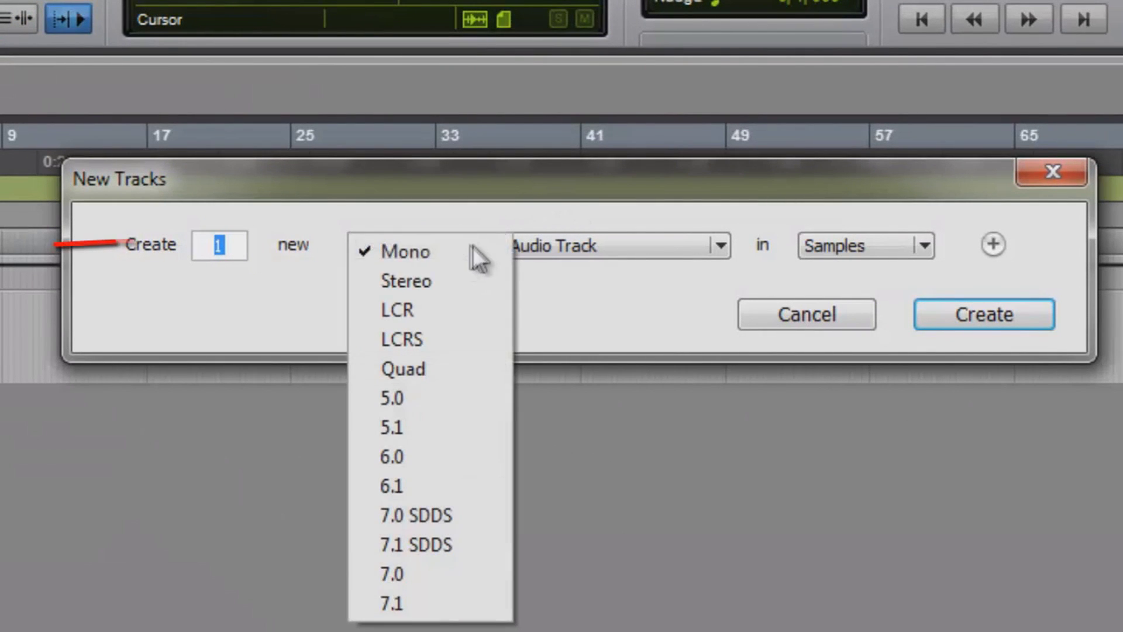
{"action": "left_click", "coordinate": [430, 286]}
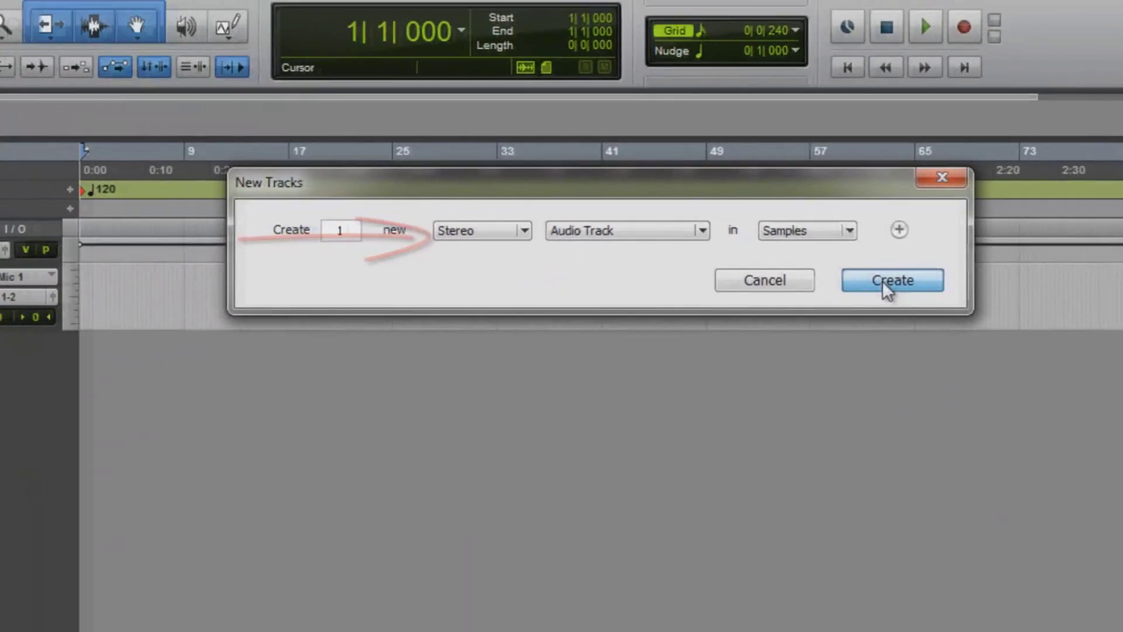
{"action": "left_click", "coordinate": [891, 284]}
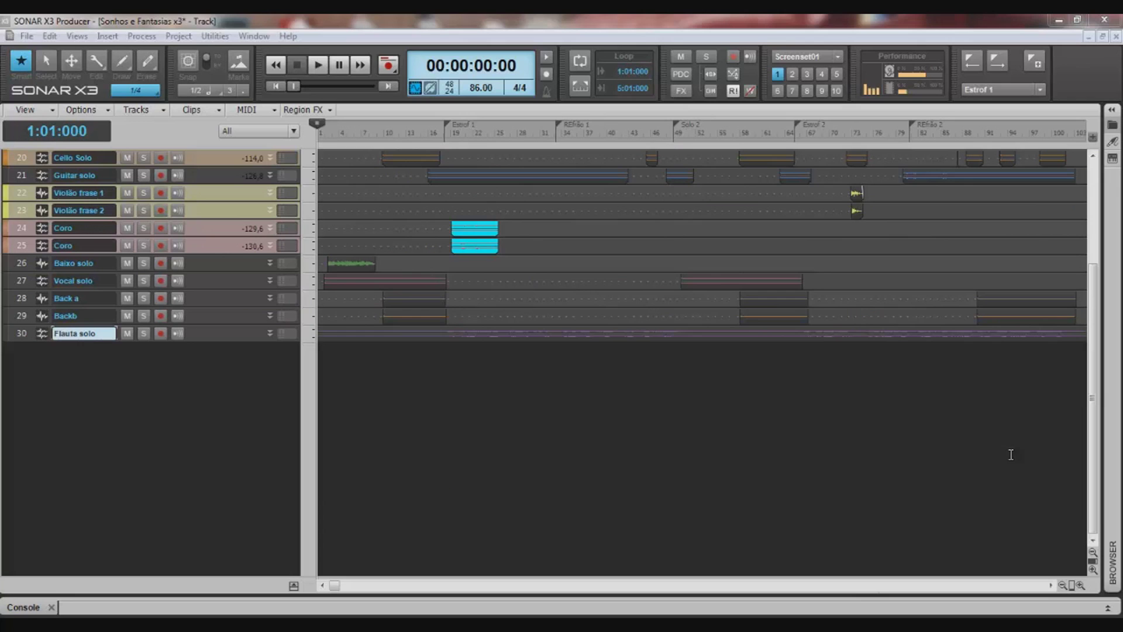
In SONAR X3, insert an enlarged audio track below Flauta solo and place "Caia Fora max" from the Audio Library at its start
{"action": "left_click", "coordinate": [1113, 112]}
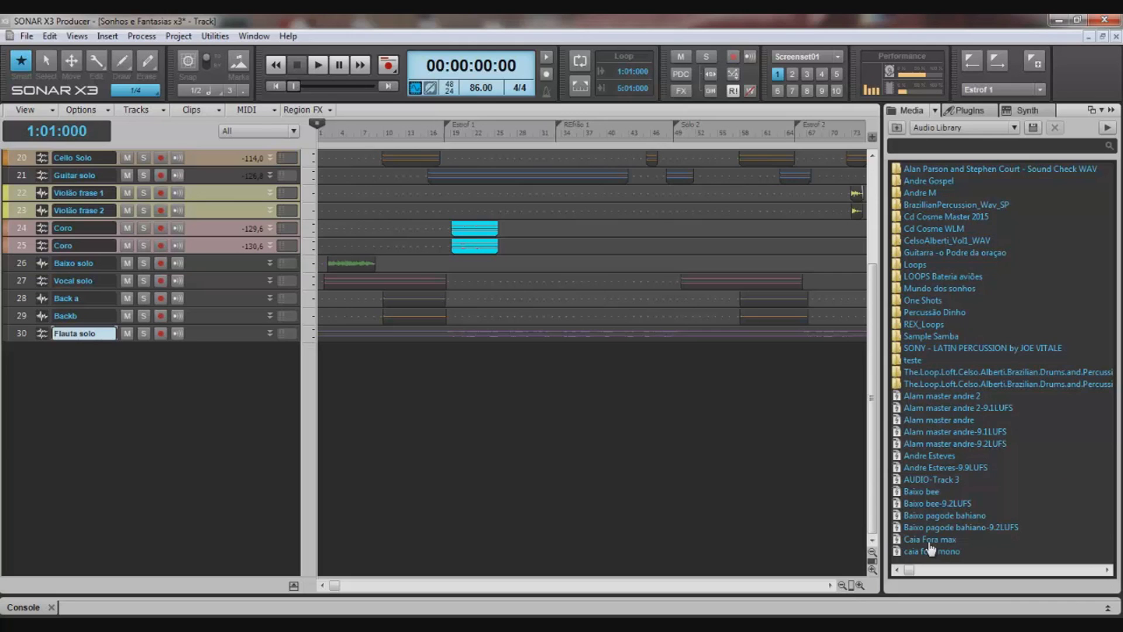
{"action": "right_click", "coordinate": [223, 387]}
{"action": "left_click", "coordinate": [259, 417]}
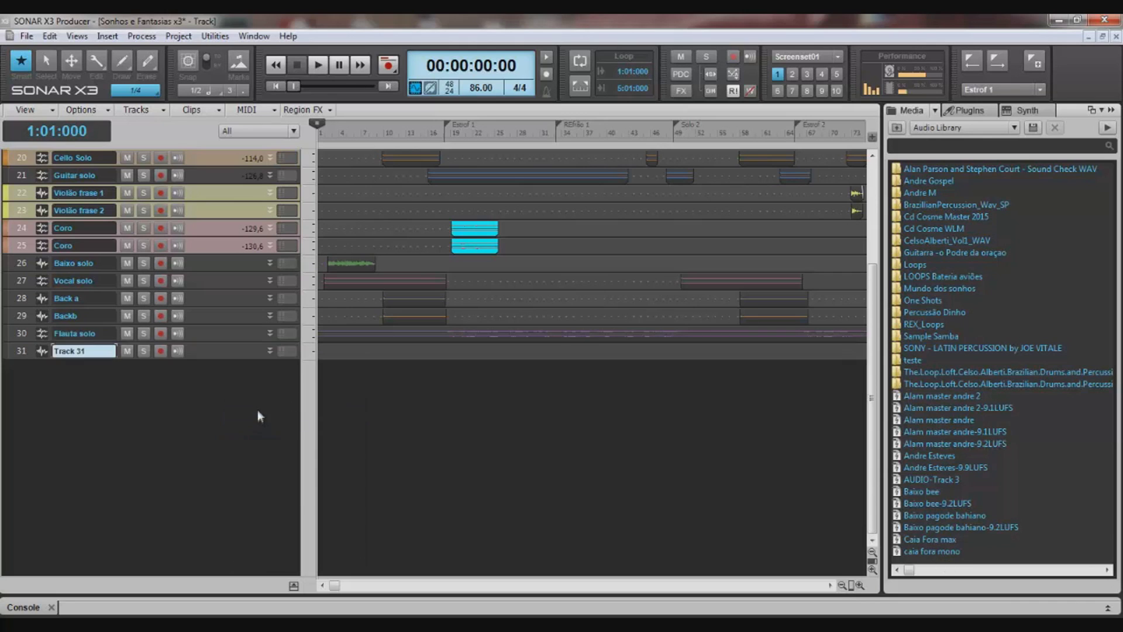
{"action": "left_click_drag", "start_coordinate": [253, 358], "coordinate": [248, 457]}
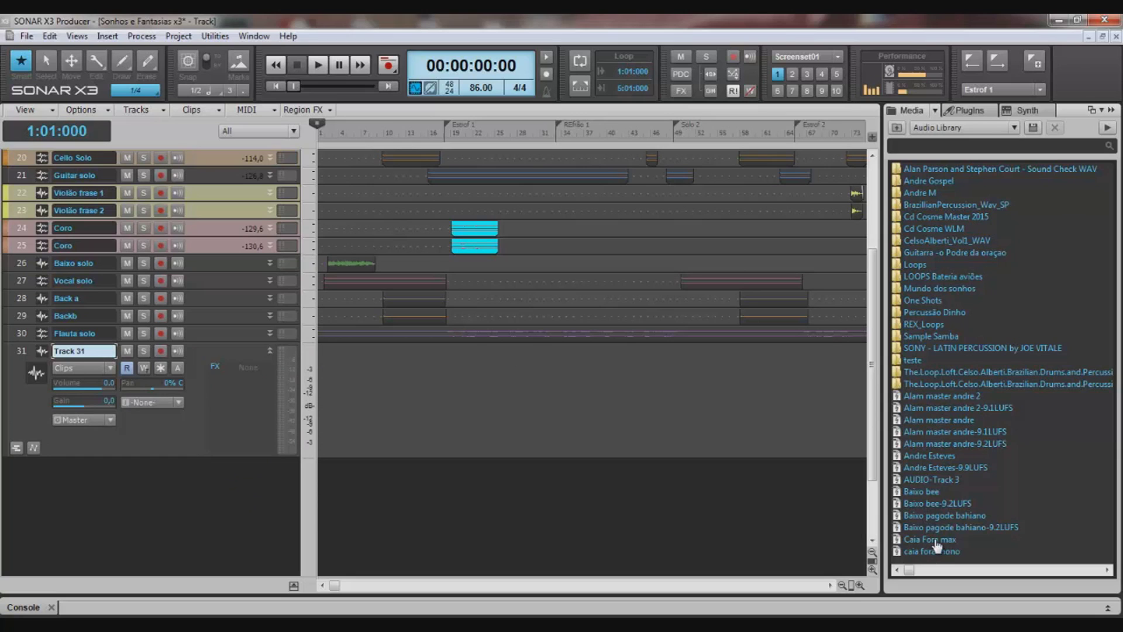
{"action": "left_click_drag", "start_coordinate": [937, 544], "coordinate": [321, 436]}
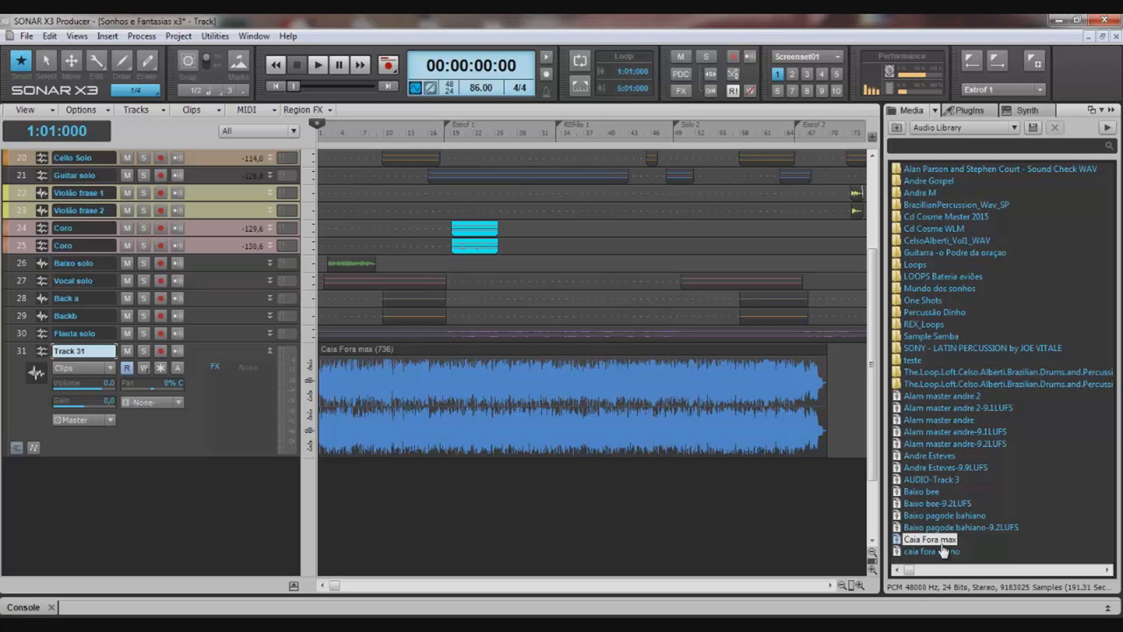
Insert another enlarged audio track below Track 31 and place "caia fora mono" from the Audio Library at its start
{"action": "right_click", "coordinate": [118, 528]}
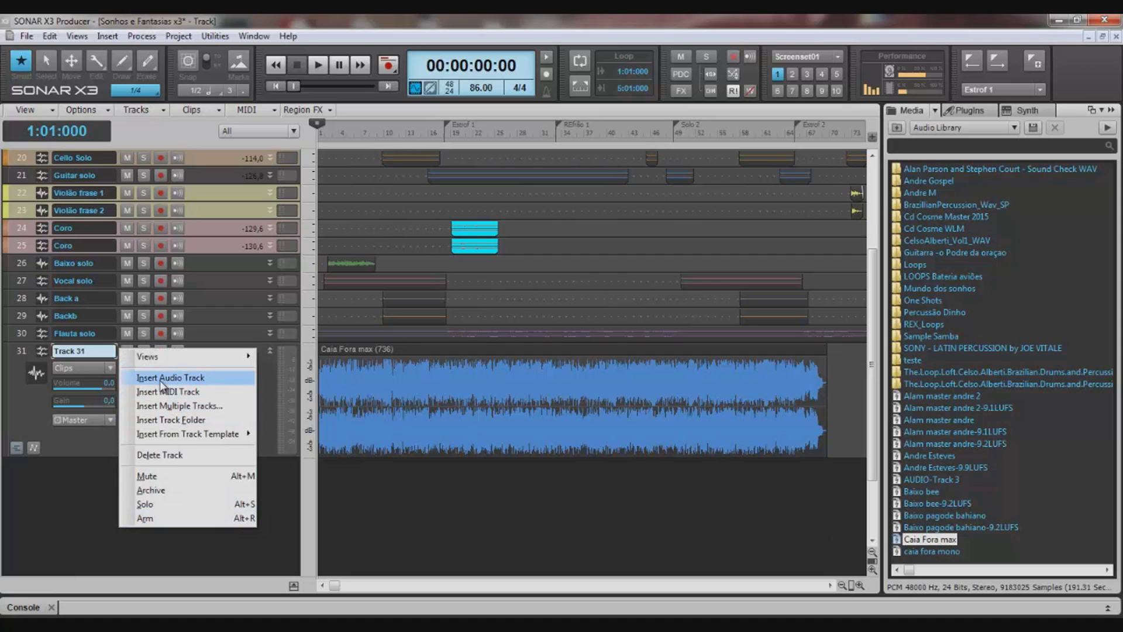
{"action": "left_click", "coordinate": [161, 381]}
{"action": "left_click_drag", "start_coordinate": [257, 474], "coordinate": [268, 559]}
{"action": "left_click_drag", "start_coordinate": [932, 551], "coordinate": [327, 508]}
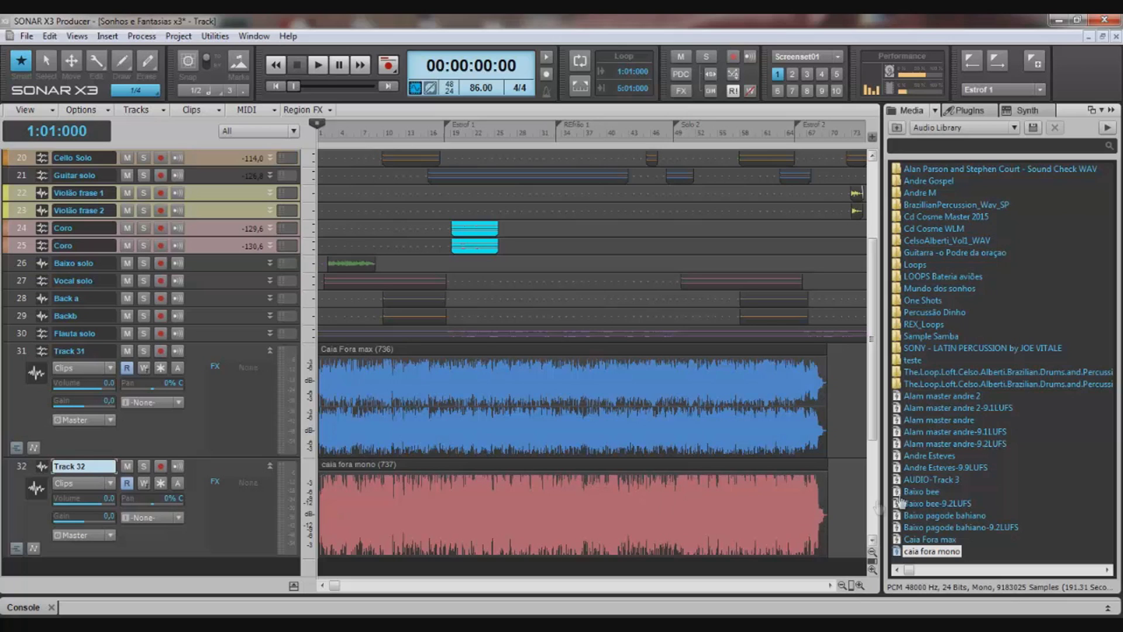
Collapse the media browser and delete Track 31 and Track 32 together
{"action": "left_click", "coordinate": [905, 493]}
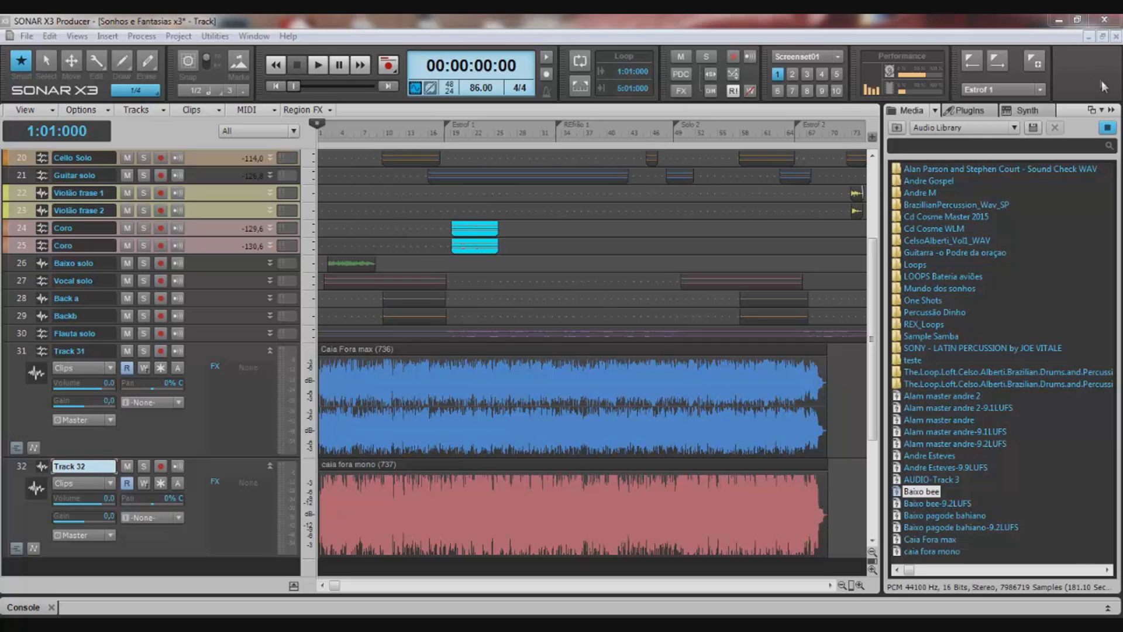
{"action": "left_click", "coordinate": [1111, 109]}
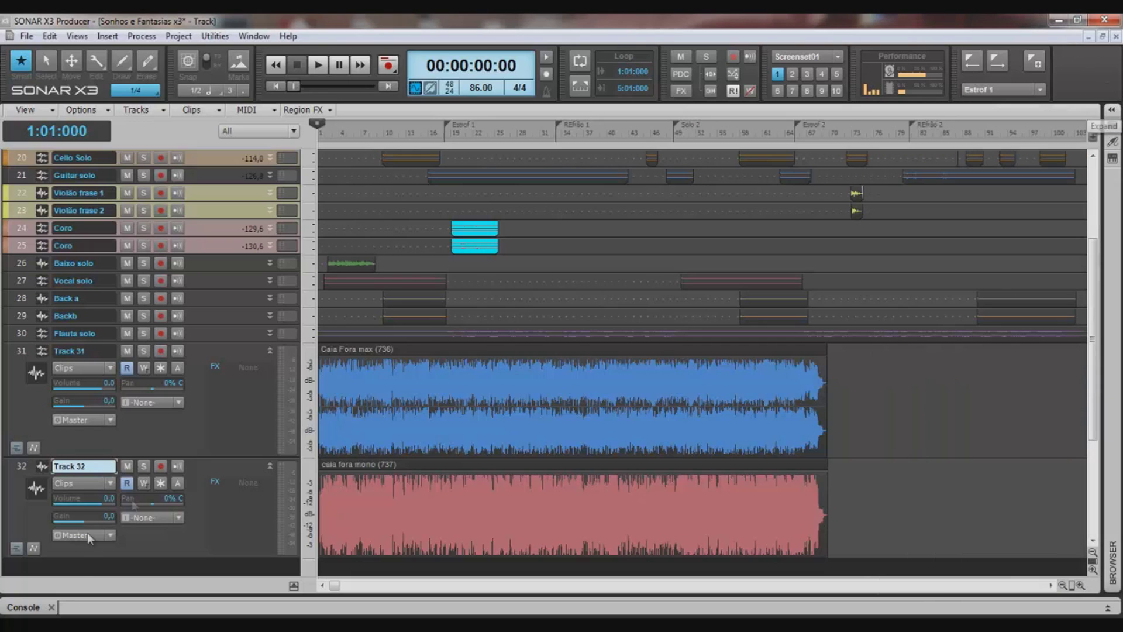
{"action": "left_click", "coordinate": [21, 468]}
{"action": "left_click", "coordinate": [18, 353], "text": "ctrl"}
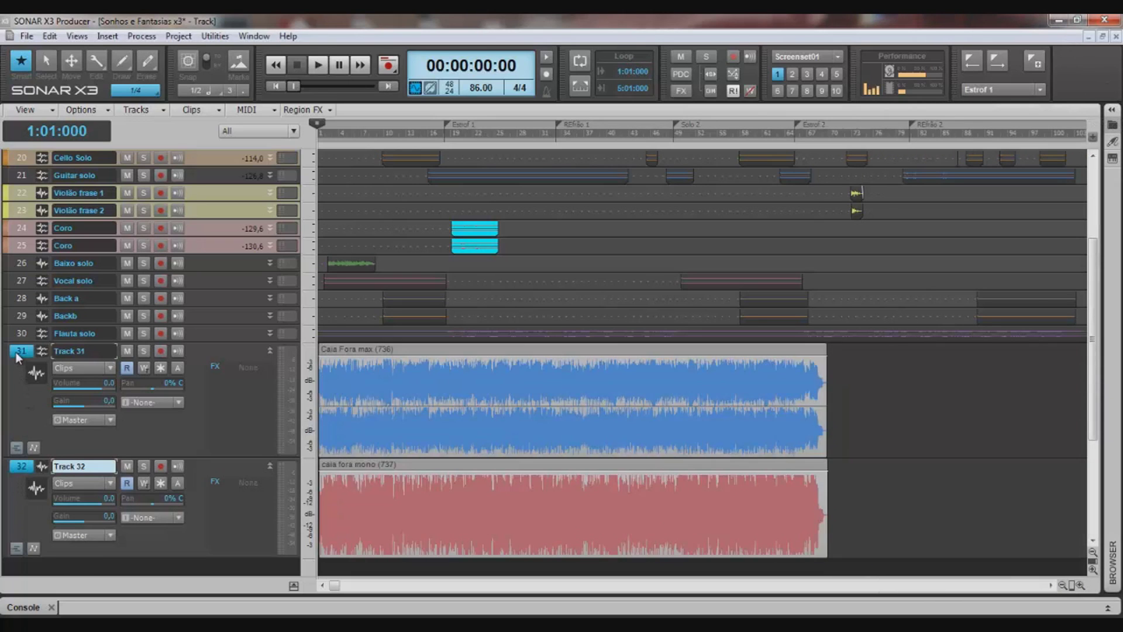
{"action": "right_click", "coordinate": [197, 396]}
{"action": "left_click", "coordinate": [275, 184]}
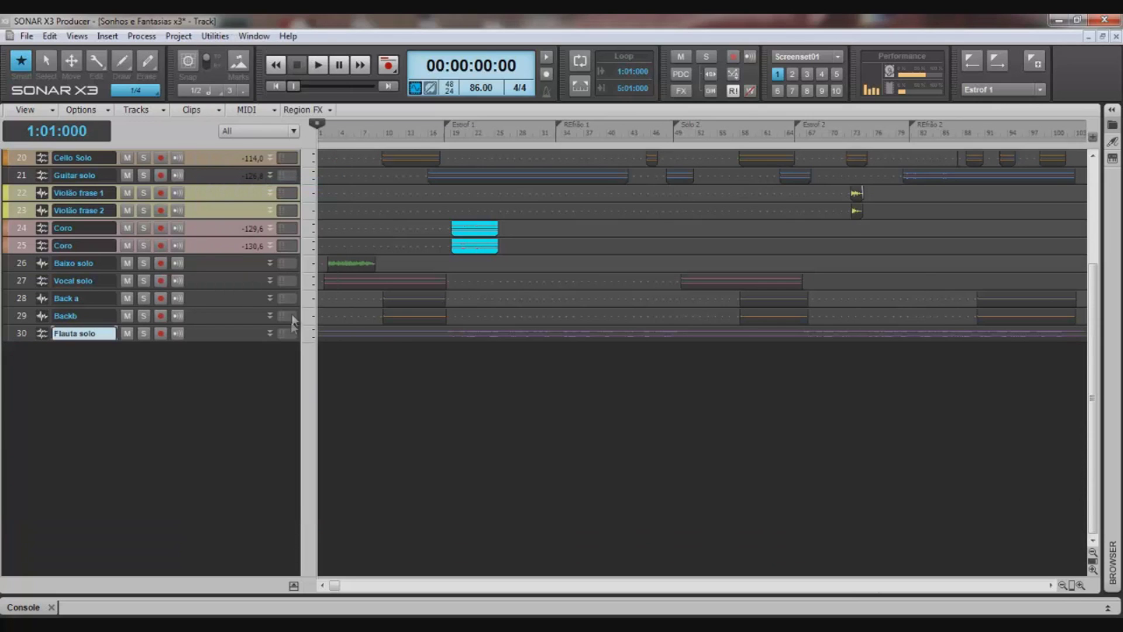
Insert a new empty audio track below Flauta solo and enlarge its height to show its controls
{"action": "right_click", "coordinate": [189, 404]}
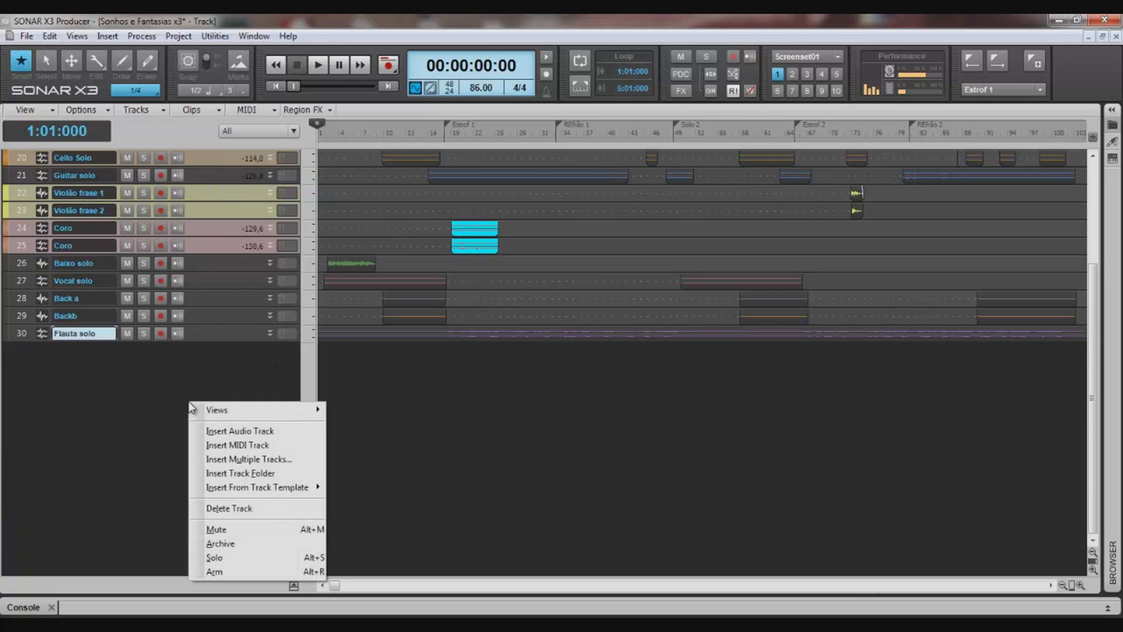
{"action": "left_click", "coordinate": [218, 433]}
{"action": "left_click_drag", "start_coordinate": [238, 358], "coordinate": [250, 498]}
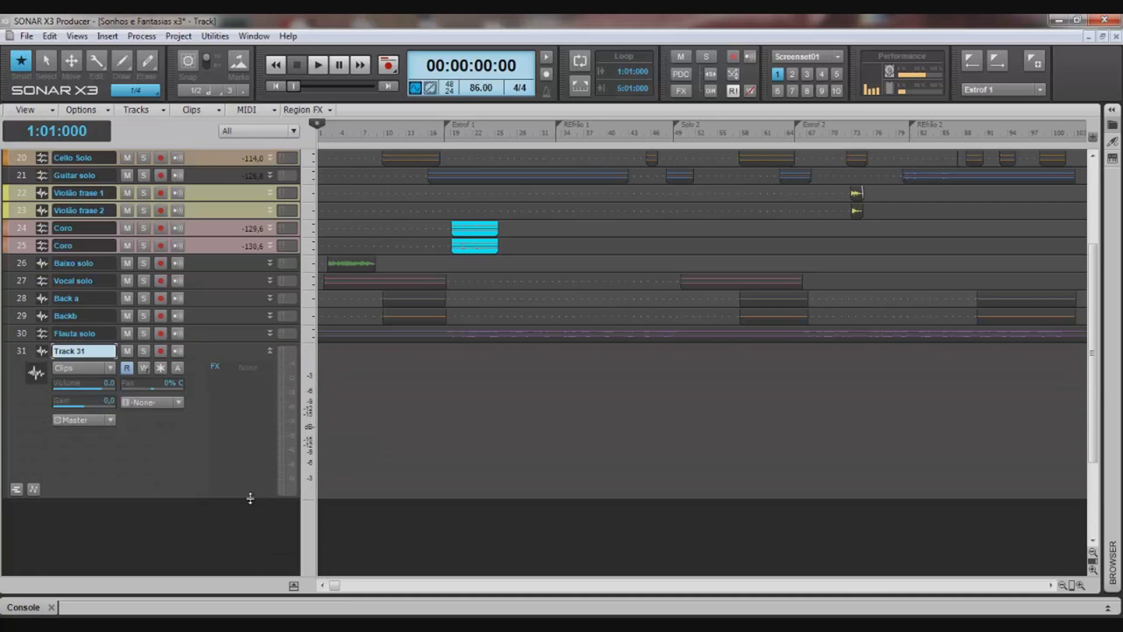
Set the input of Track 31 to the MME device Stereo Entrada (Scarlett 18i6 USB)
{"action": "mouse_move", "coordinate": [135, 388]}
{"action": "left_click", "coordinate": [176, 402]}
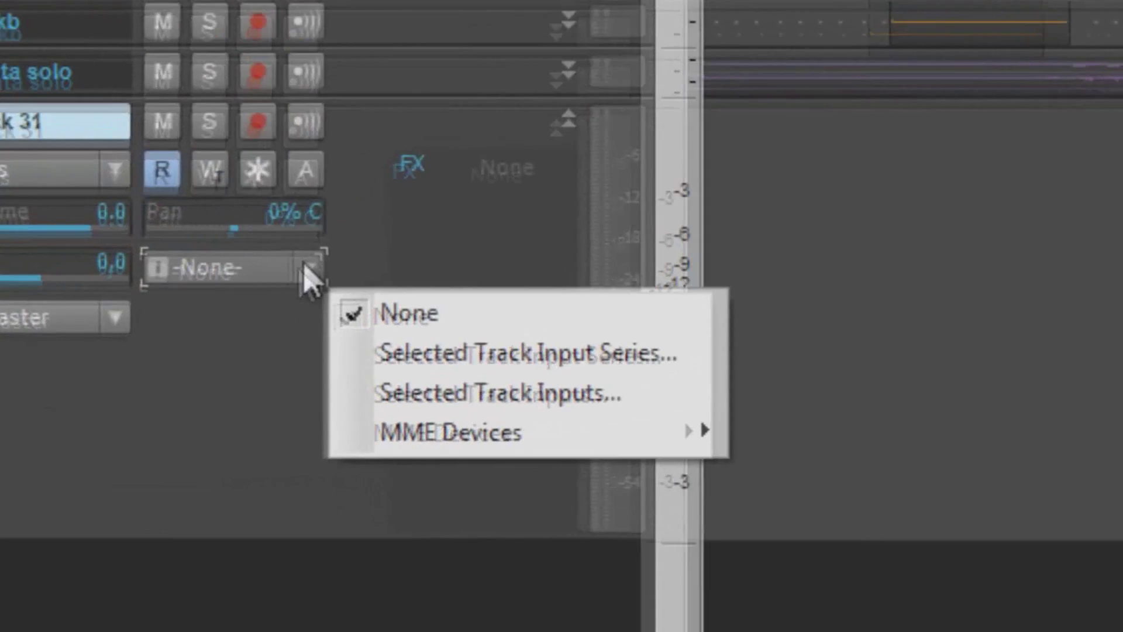
{"action": "mouse_move", "coordinate": [468, 424]}
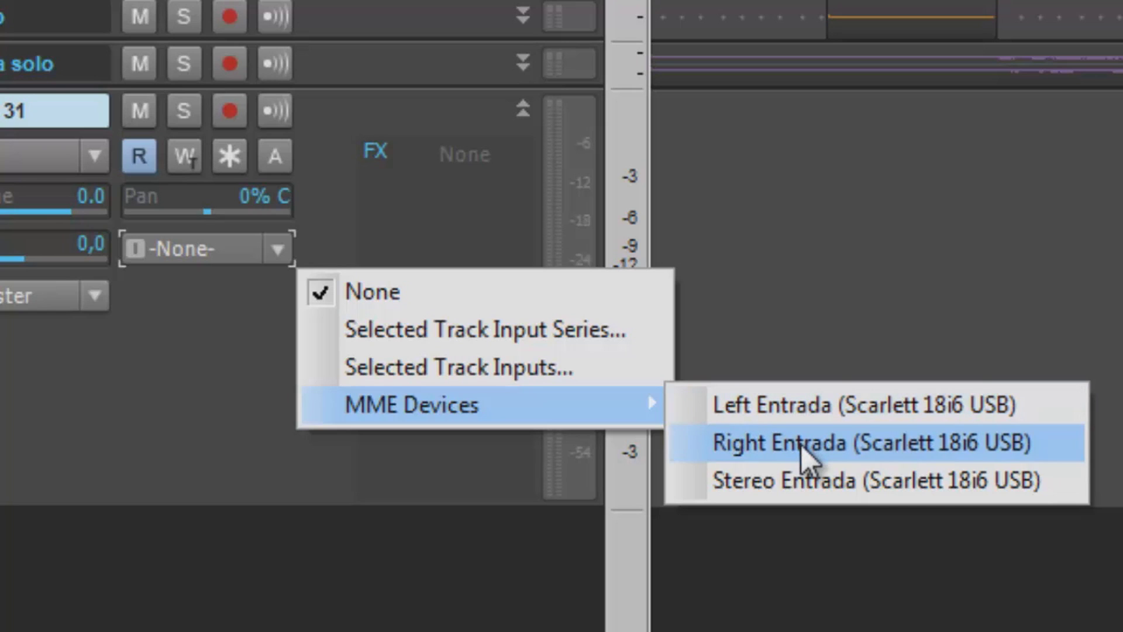
{"action": "left_click", "coordinate": [819, 491]}
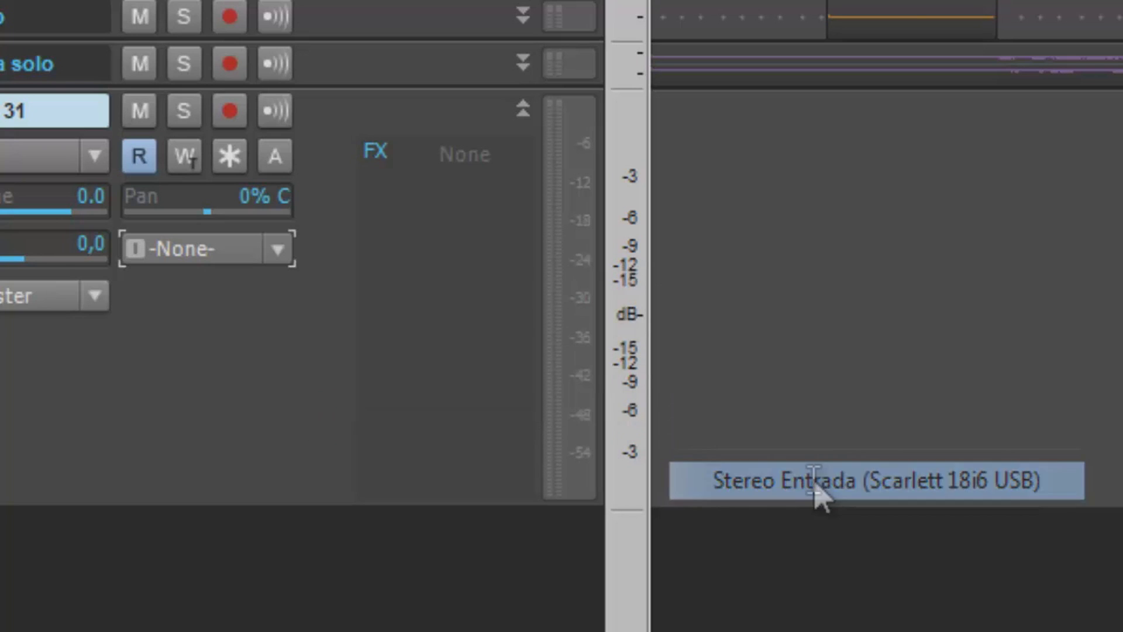
Change the input of Track 31 to the MME device Left Entrada (Scarlett 18i6 USB)
{"action": "left_click", "coordinate": [277, 249]}
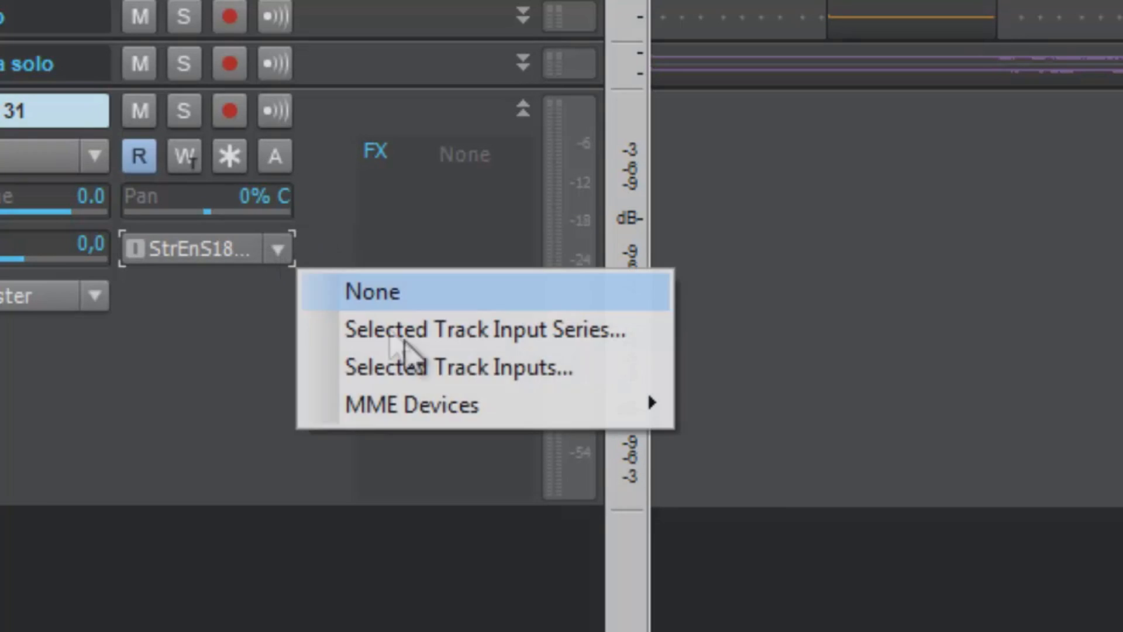
{"action": "mouse_move", "coordinate": [585, 405]}
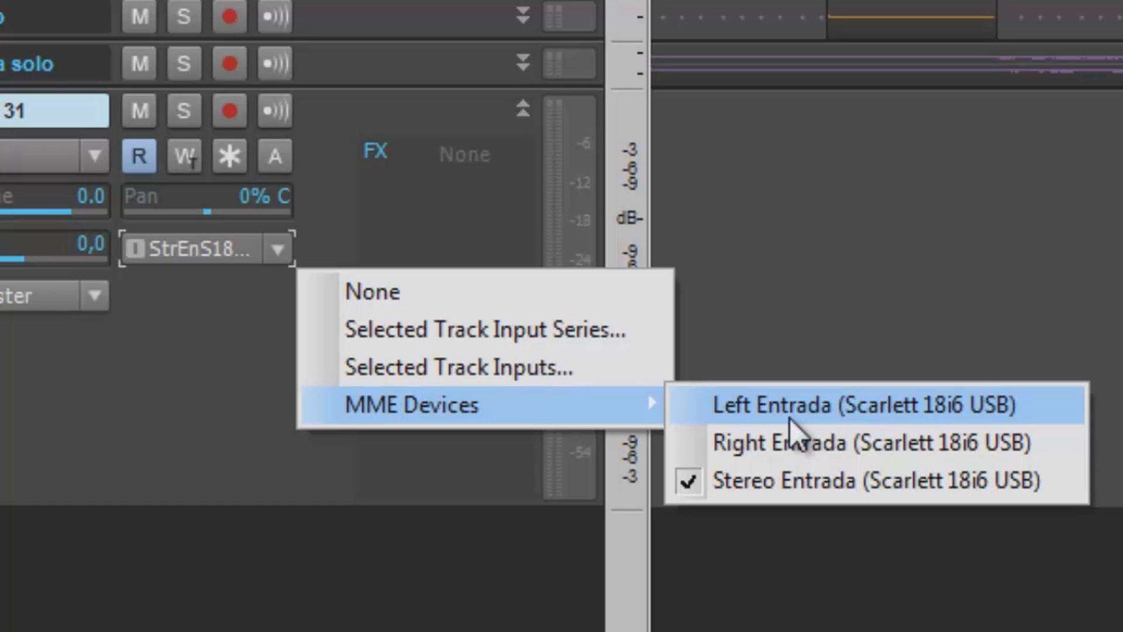
{"action": "left_click", "coordinate": [789, 417]}
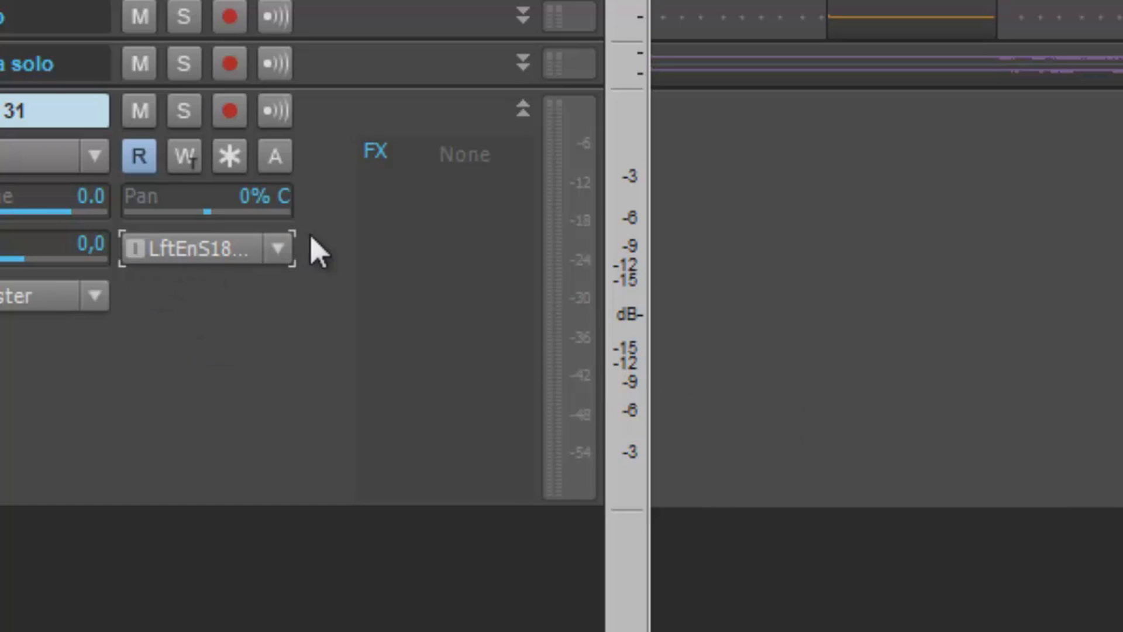
{"action": "left_click", "coordinate": [283, 243]}
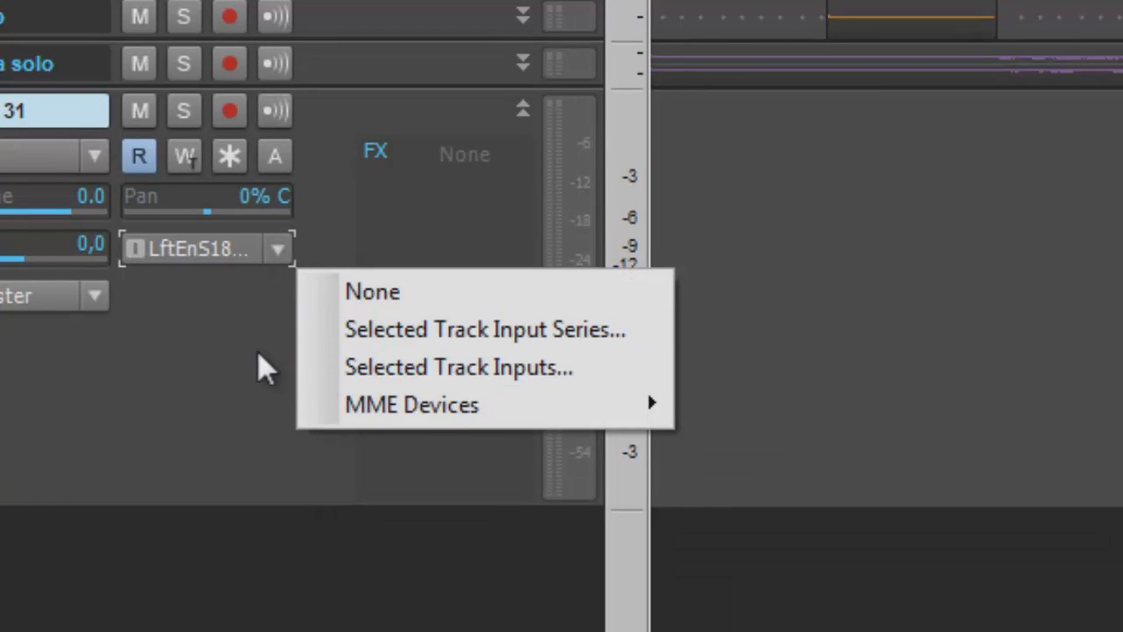
{"action": "left_click", "coordinate": [260, 369]}
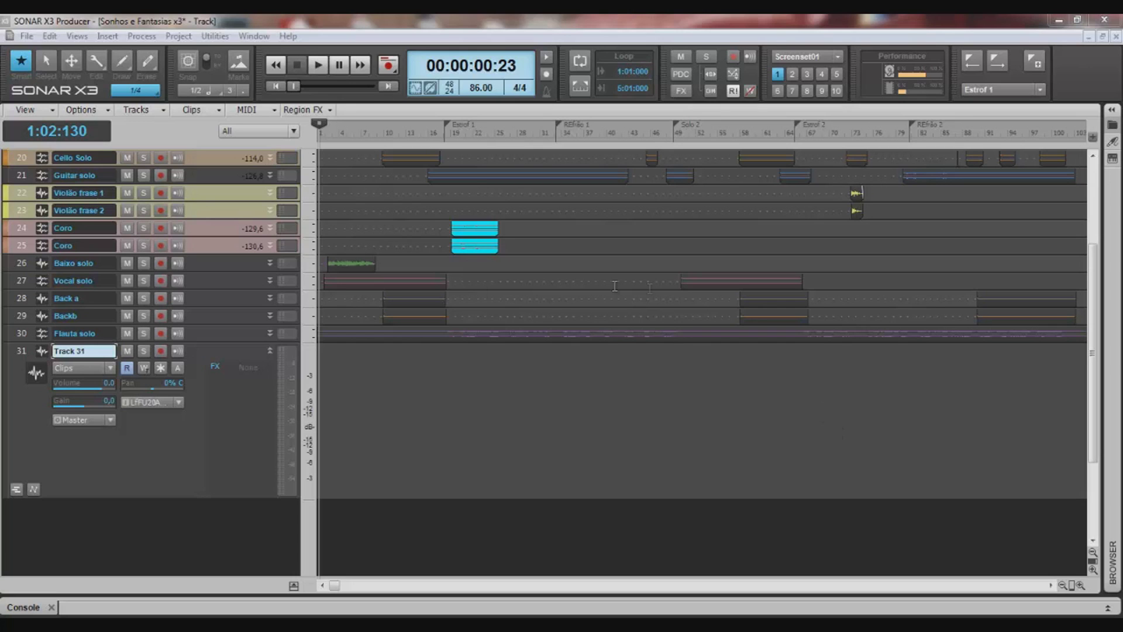
Set the input of Track 31 to Stereo Focusrite USB 2.0 Audio Driver Mic 1
{"action": "left_click", "coordinate": [178, 406]}
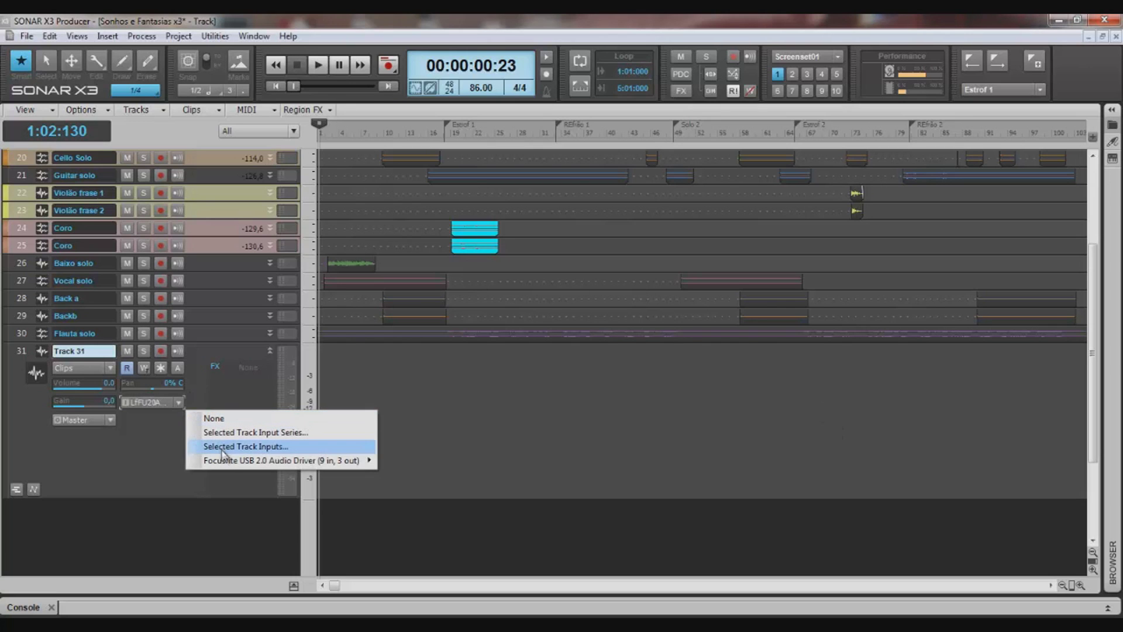
{"action": "mouse_move", "coordinate": [269, 463]}
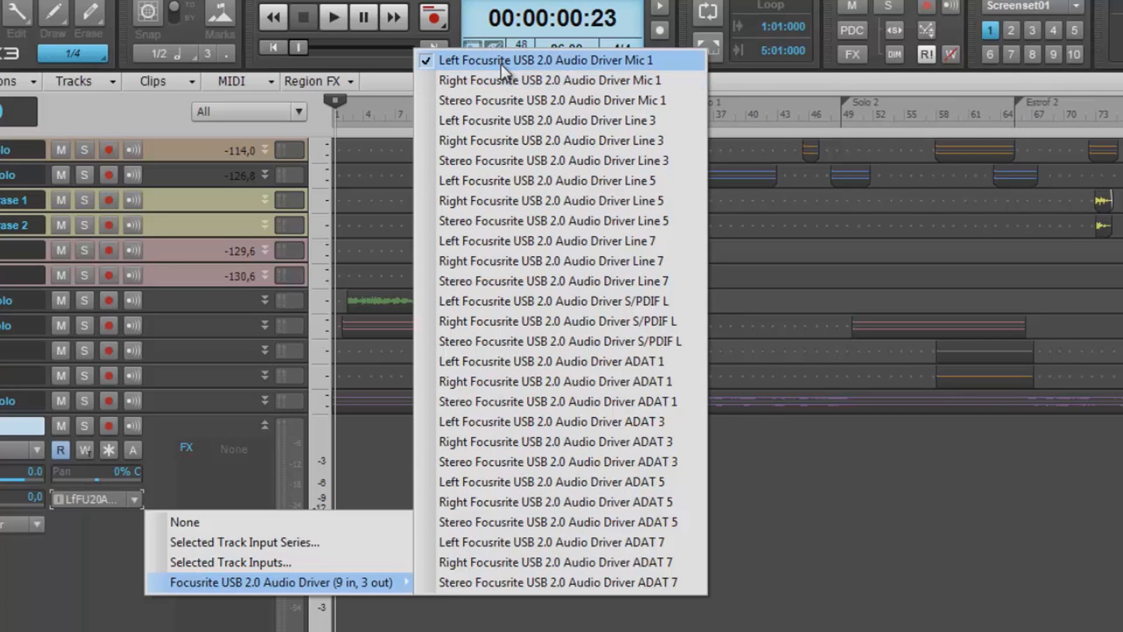
{"action": "left_click", "coordinate": [513, 104]}
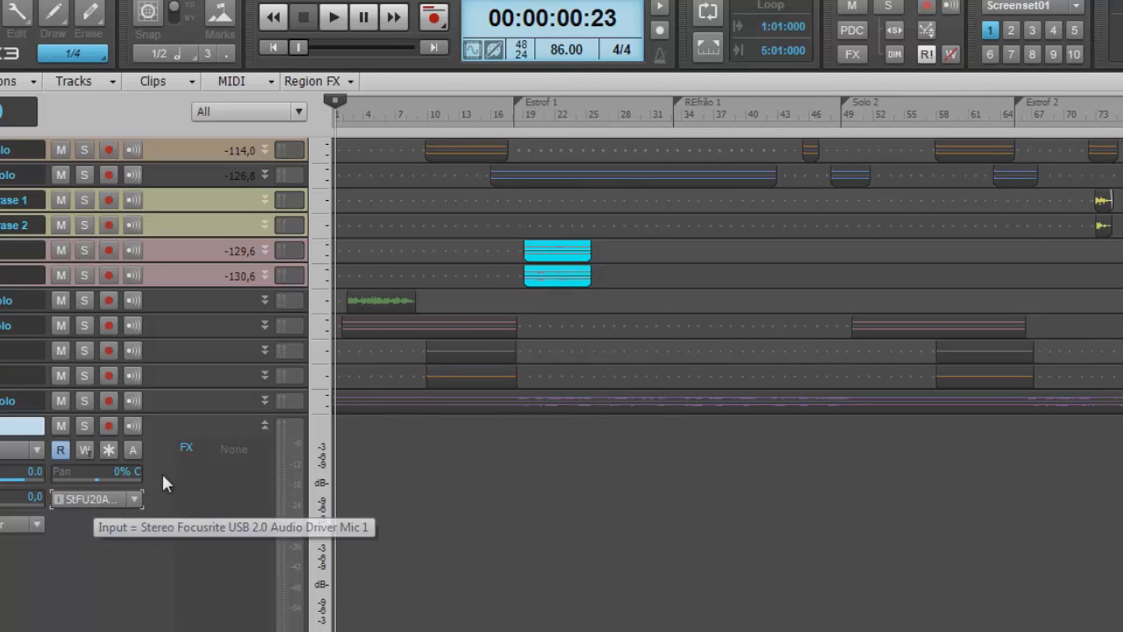
Change the input of Track 31 to Left Focusrite USB 2.0 Audio Driver Mic 1
{"action": "left_click", "coordinate": [134, 499]}
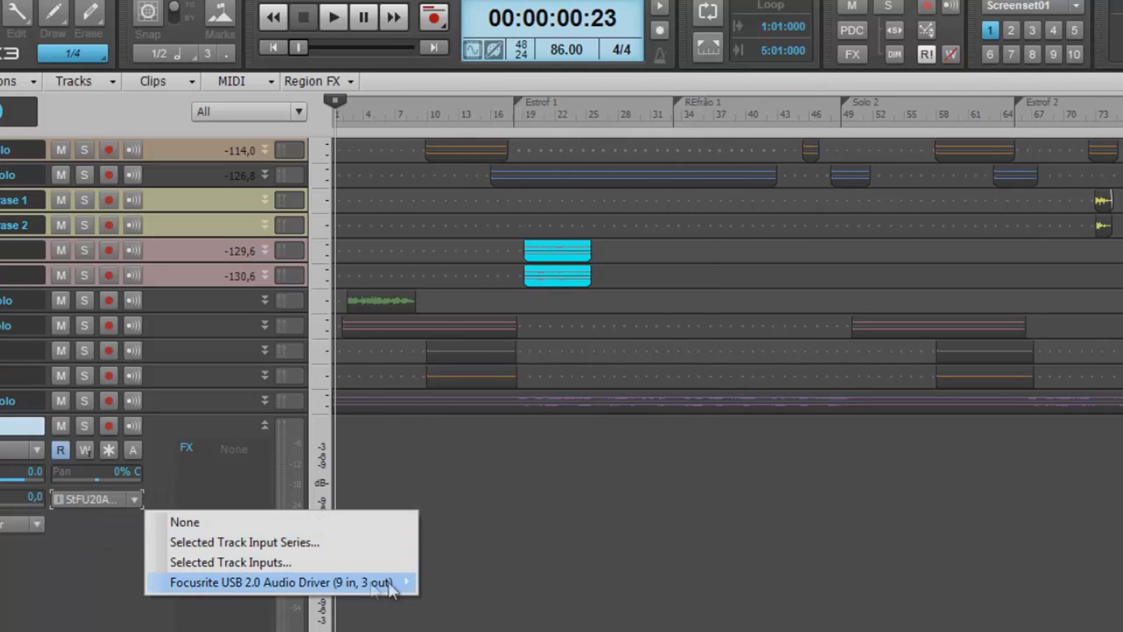
{"action": "mouse_move", "coordinate": [391, 585]}
{"action": "left_click", "coordinate": [497, 53]}
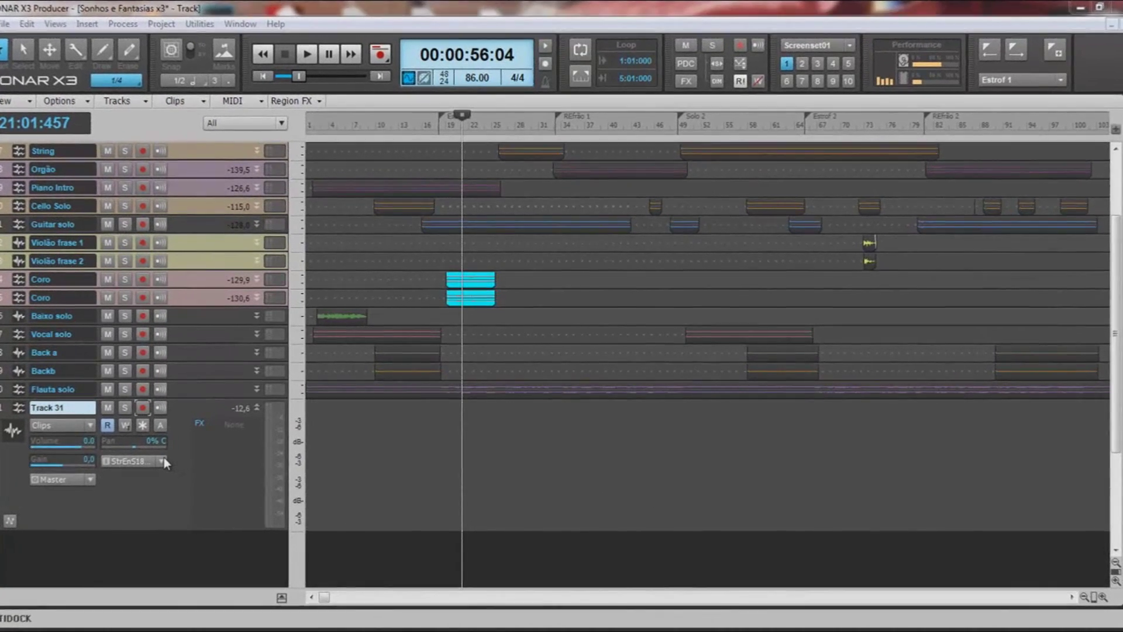
Check which MME device input is assigned to Track 31
{"action": "left_click", "coordinate": [162, 462]}
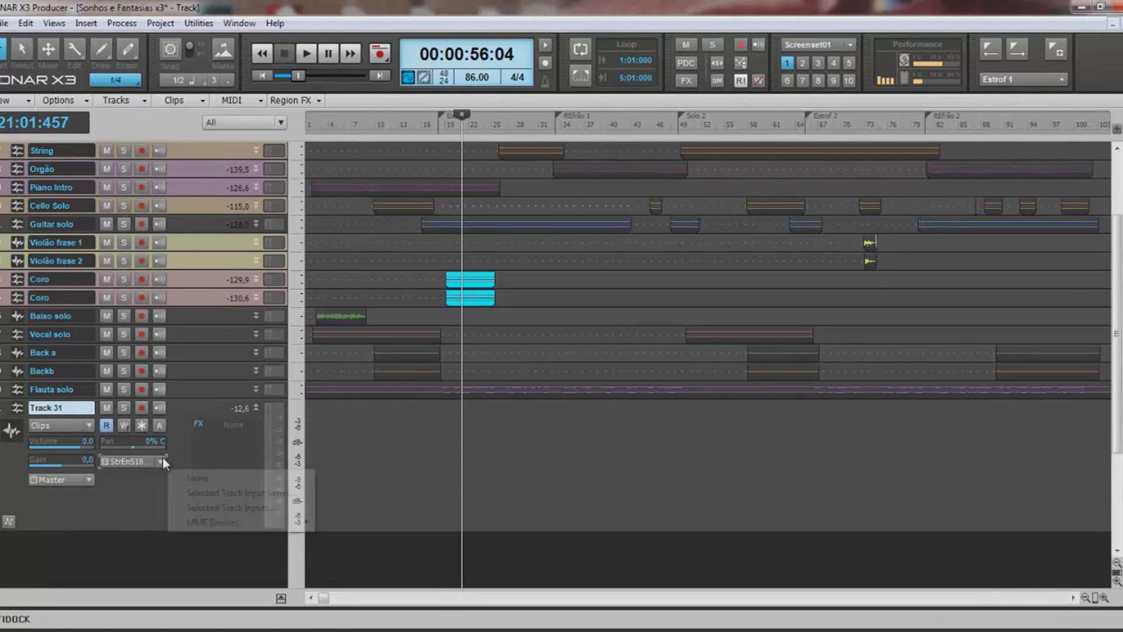
{"action": "mouse_move", "coordinate": [238, 524]}
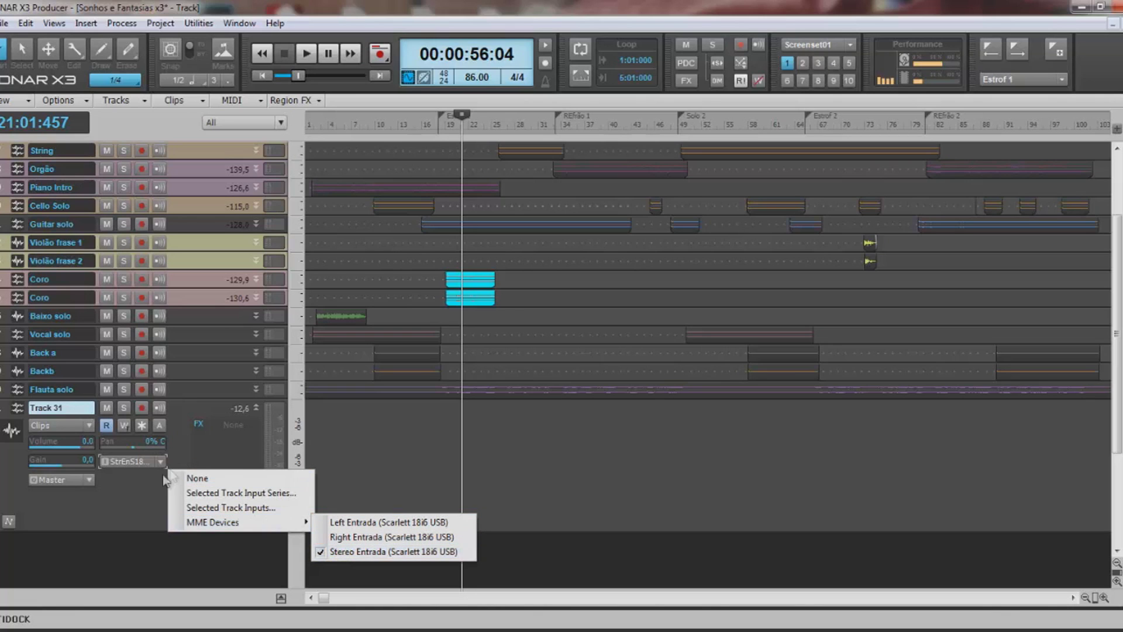
{"action": "left_click", "coordinate": [141, 486]}
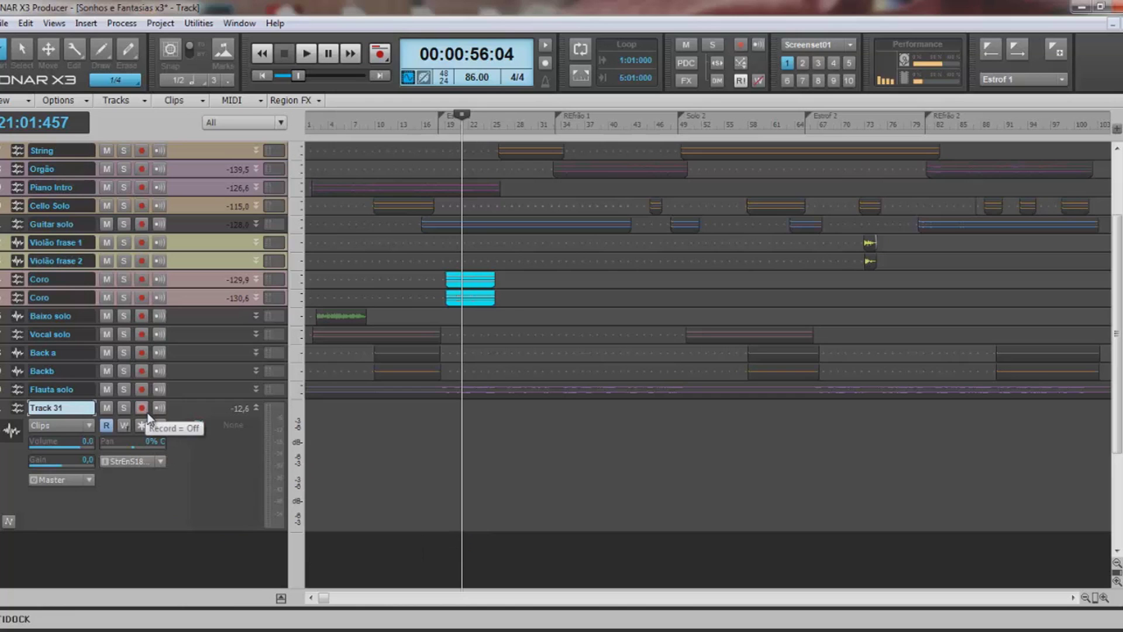
Return to the project start, arm Track 31 for recording and record a short take with the stereo input
{"action": "key", "text": "w"}
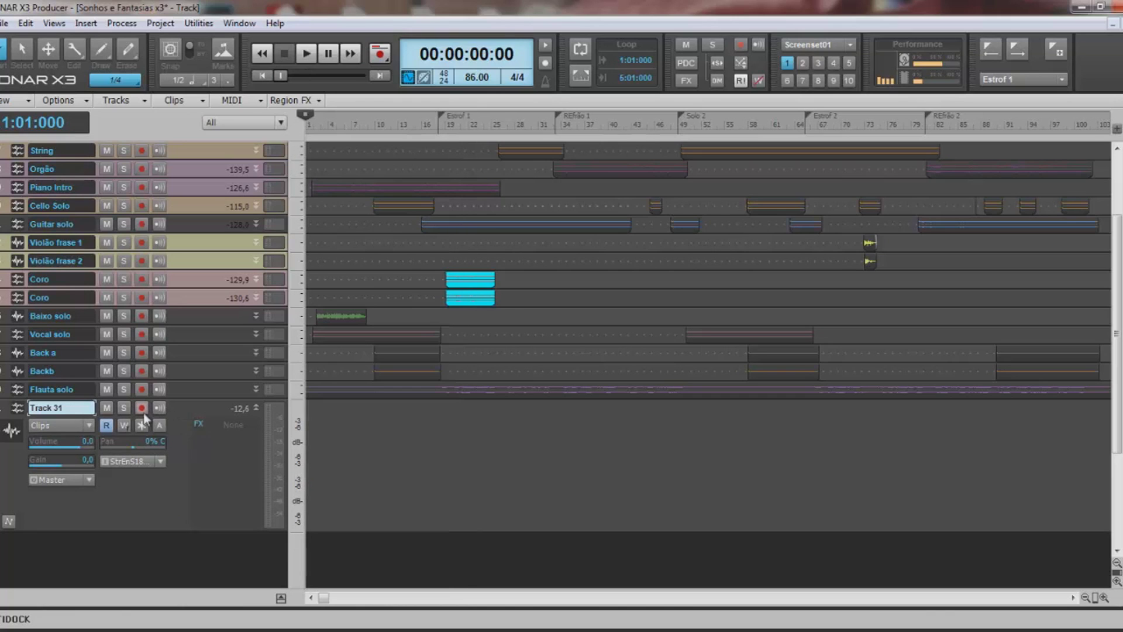
{"action": "left_click", "coordinate": [142, 408]}
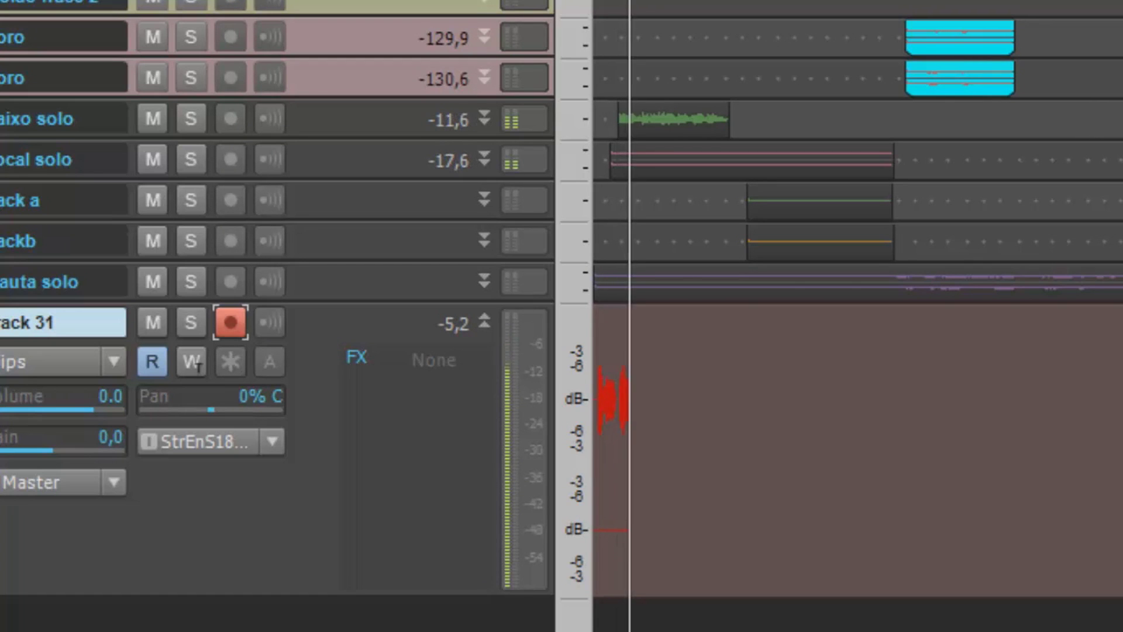
{"action": "key", "text": "space"}
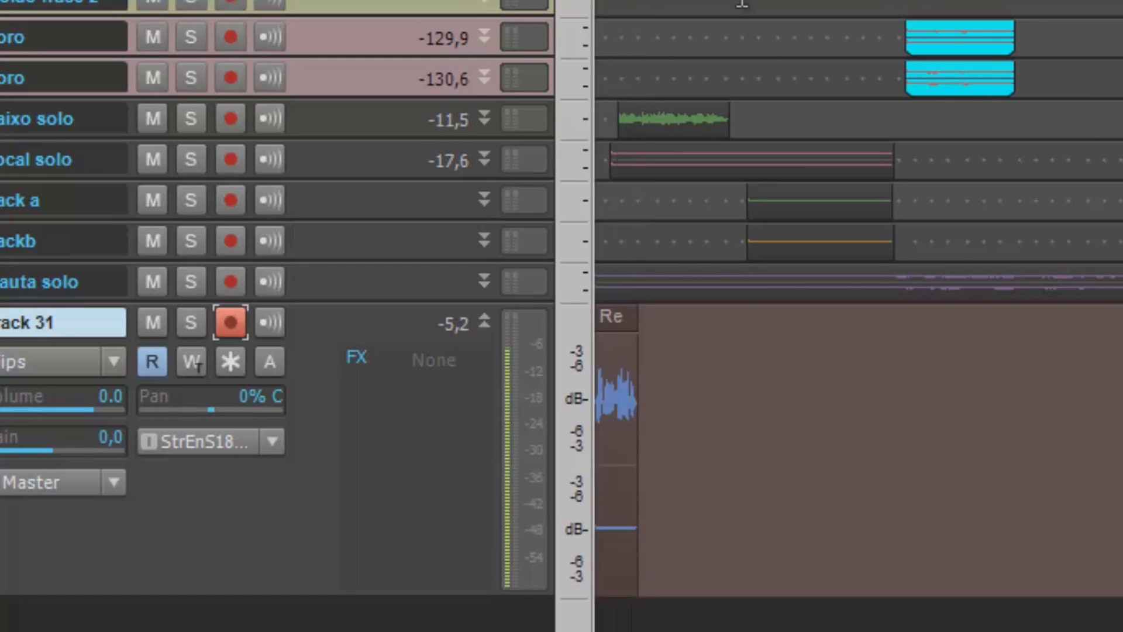
Delete the recorded clip from Track 31
{"action": "key", "text": "ctrl+Right"}
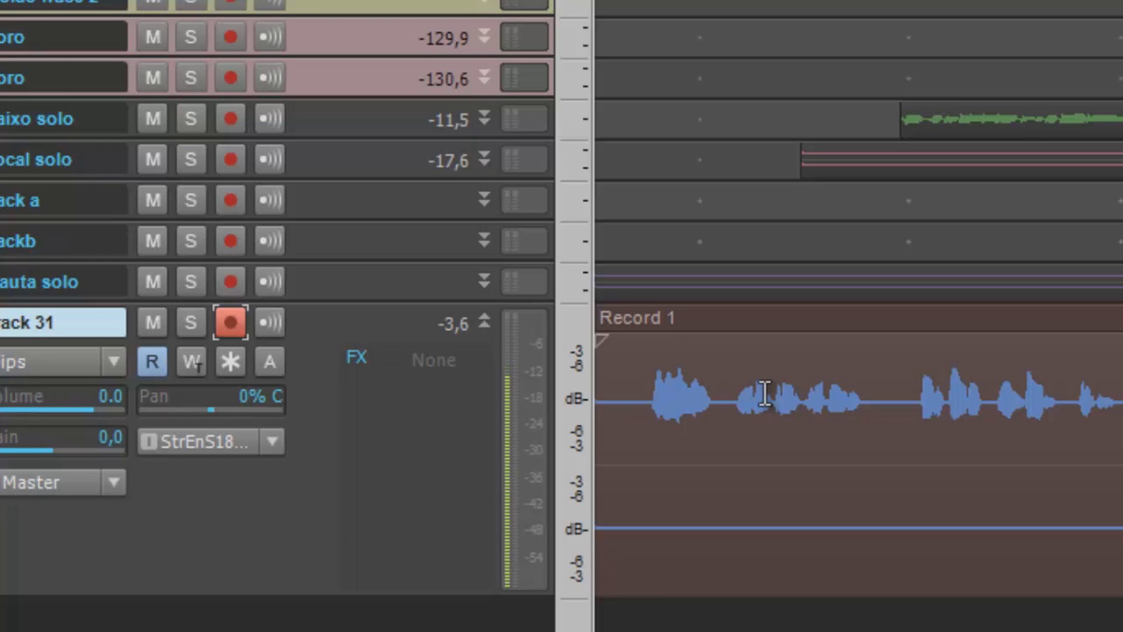
{"action": "left_click", "coordinate": [716, 322]}
{"action": "key", "text": "Delete"}
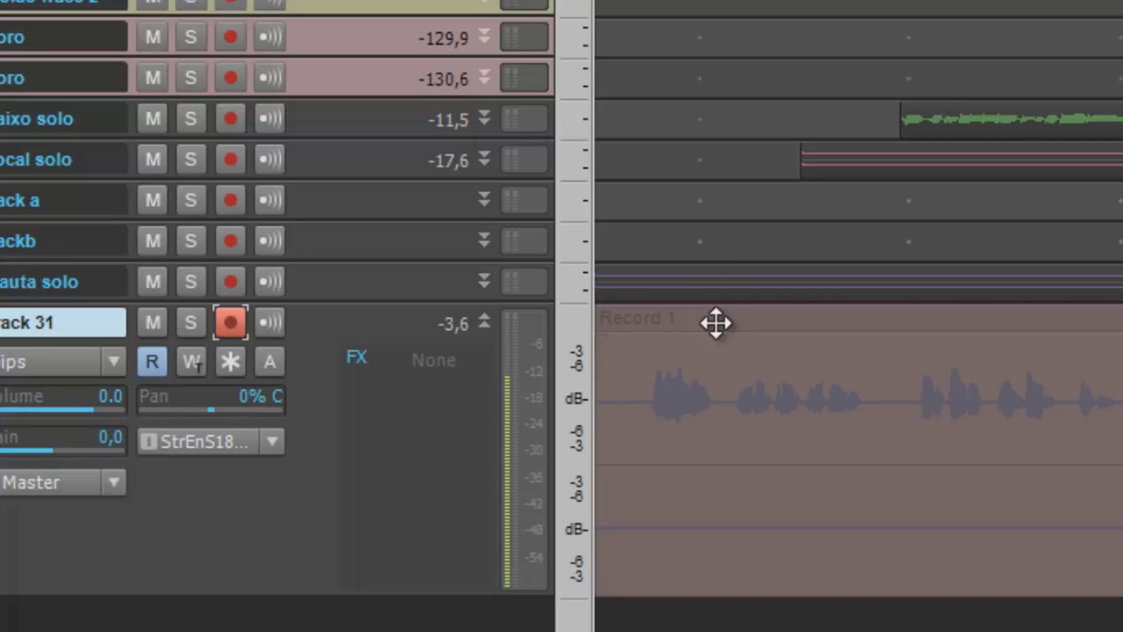
Switch the input of Track 31 to Left Entrada (Scarlett 18i6 USB) and record a short take
{"action": "left_click", "coordinate": [273, 445]}
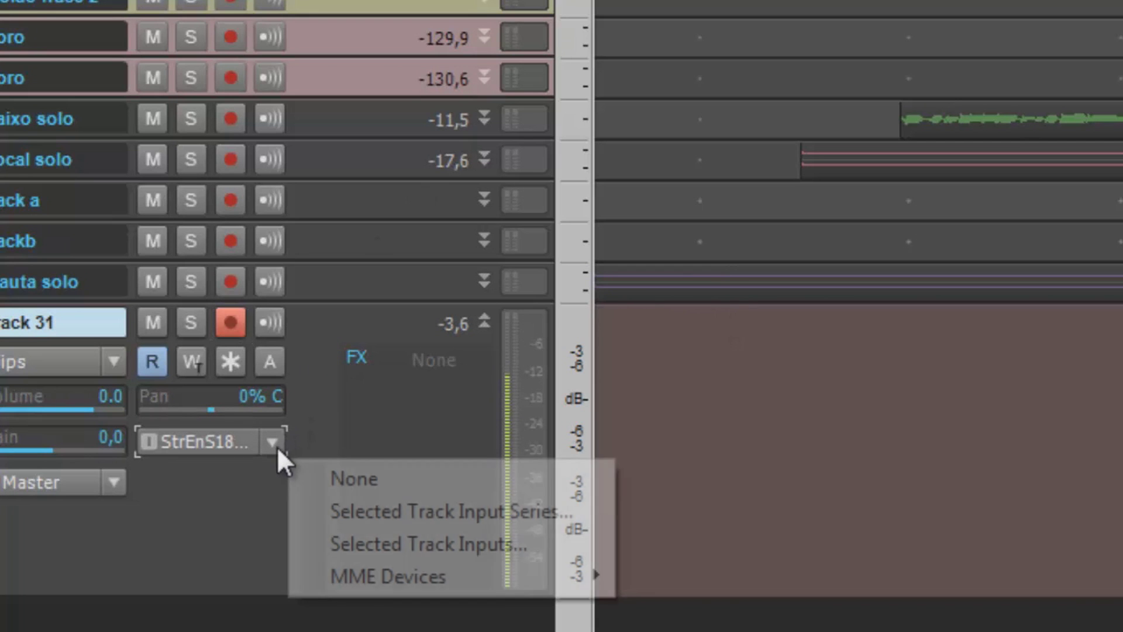
{"action": "mouse_move", "coordinate": [475, 576]}
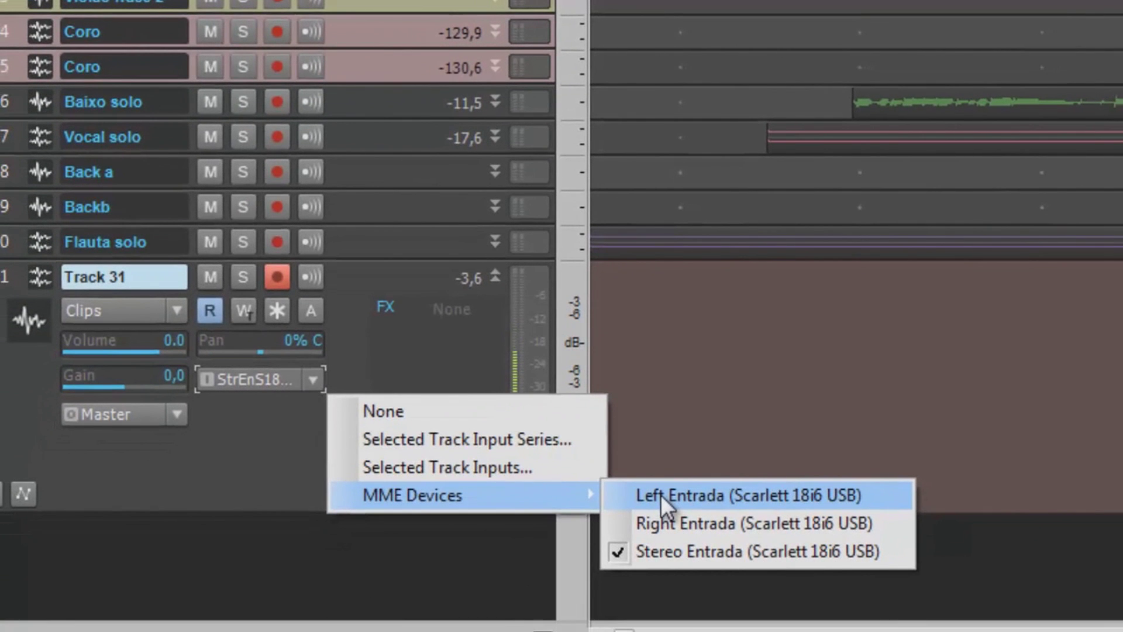
{"action": "left_click", "coordinate": [661, 493]}
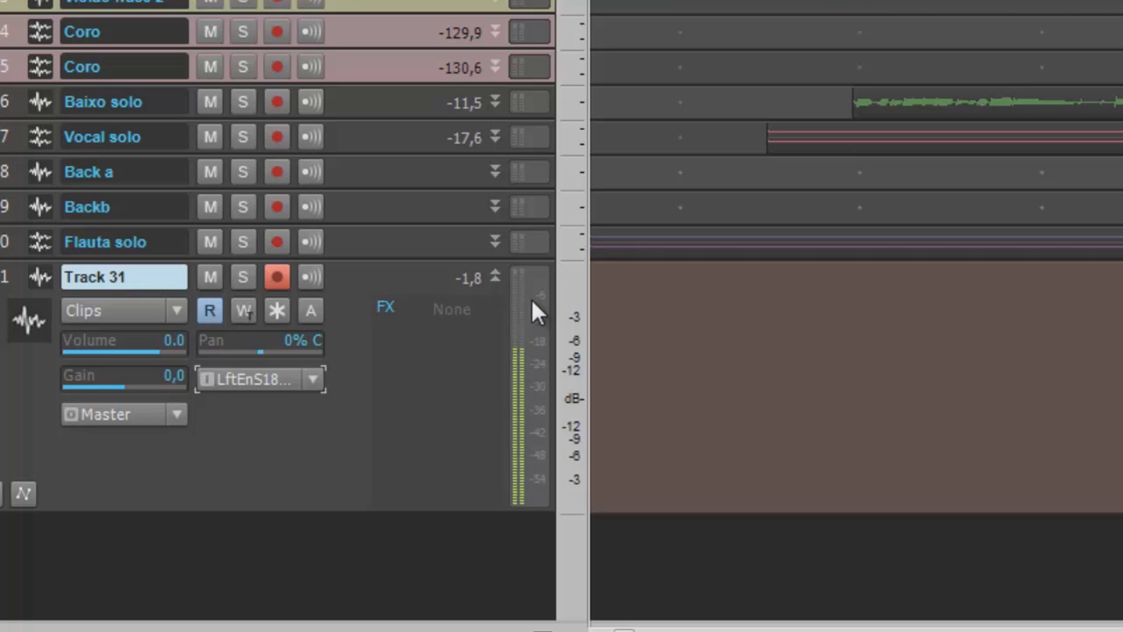
{"action": "key", "text": "r"}
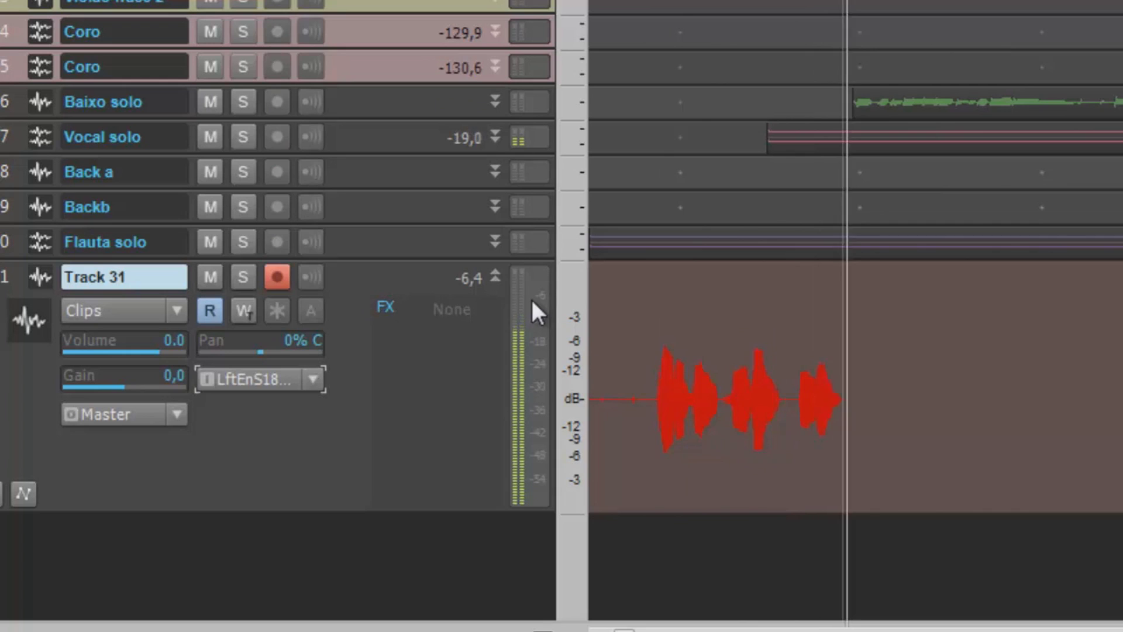
{"action": "key", "text": "space"}
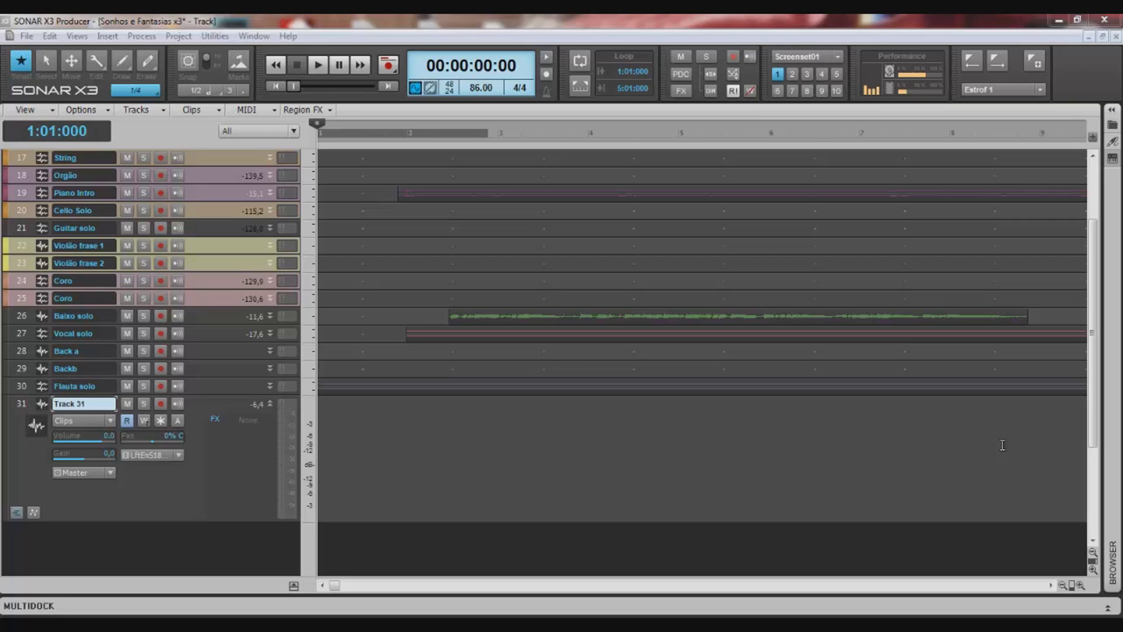
Enable Show Mono Outputs in the audio device preferences and apply the change
{"action": "left_click", "coordinate": [50, 36]}
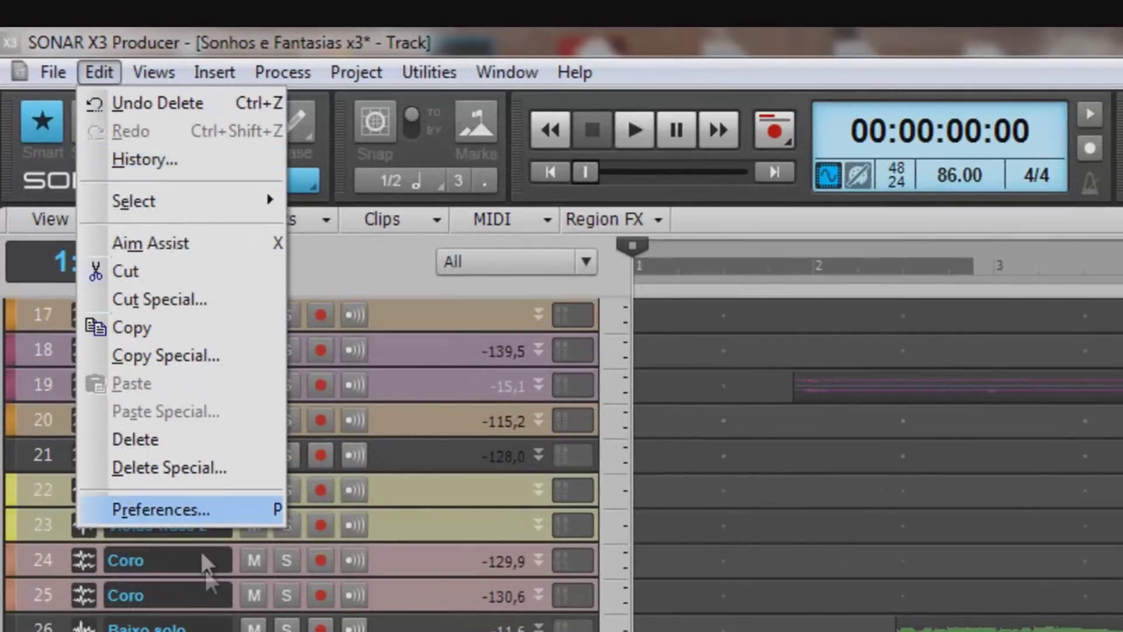
{"action": "key", "text": "p"}
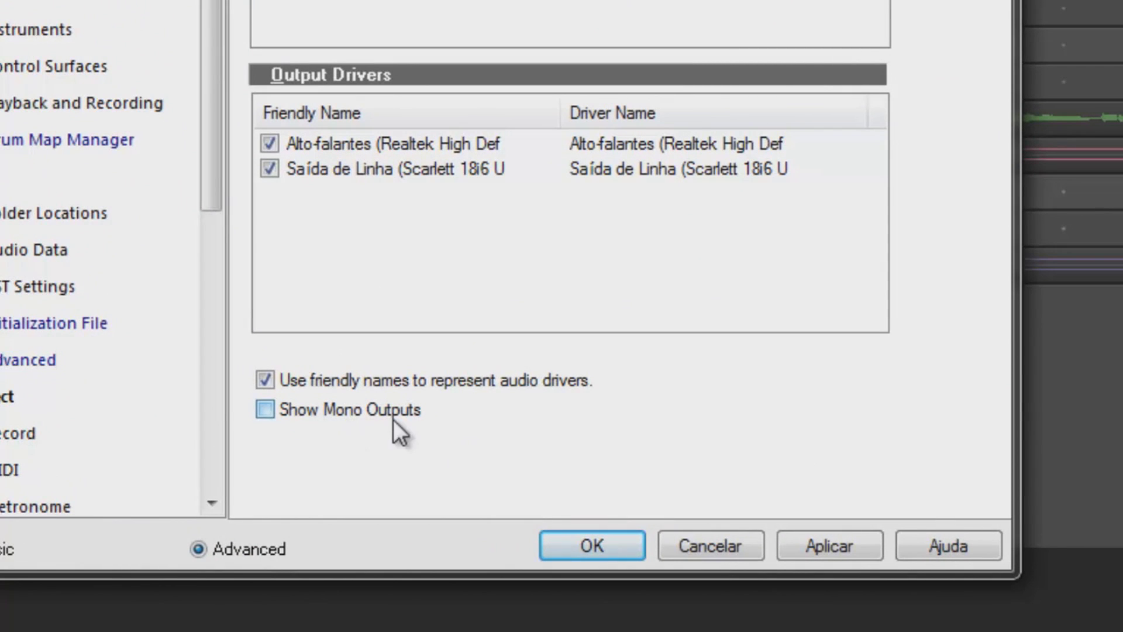
{"action": "left_click", "coordinate": [264, 410]}
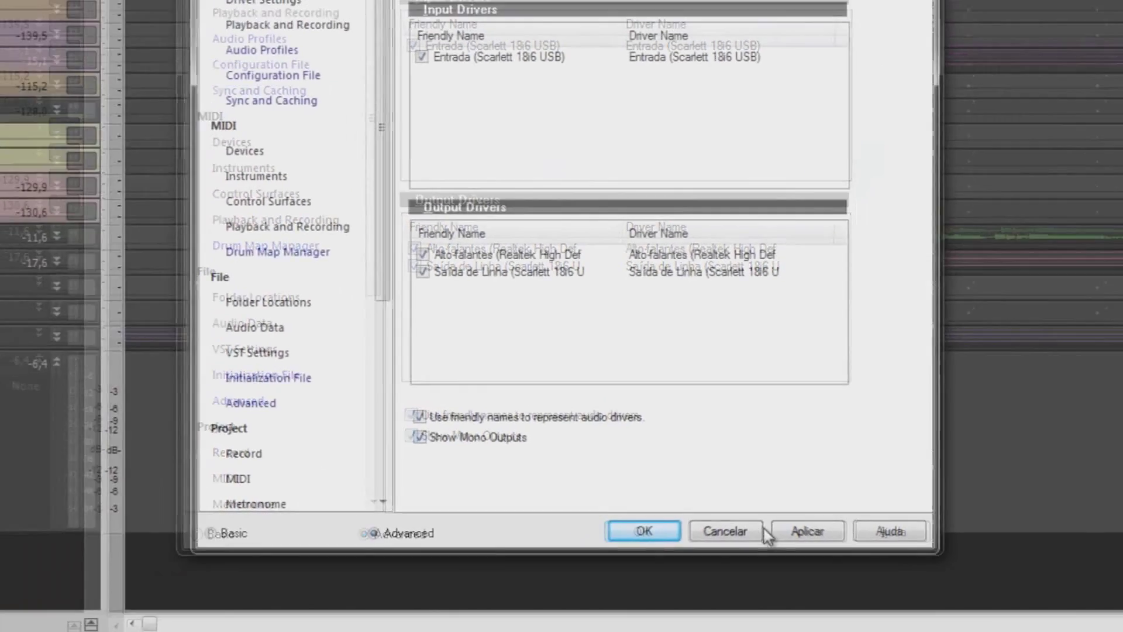
{"action": "left_click", "coordinate": [819, 545]}
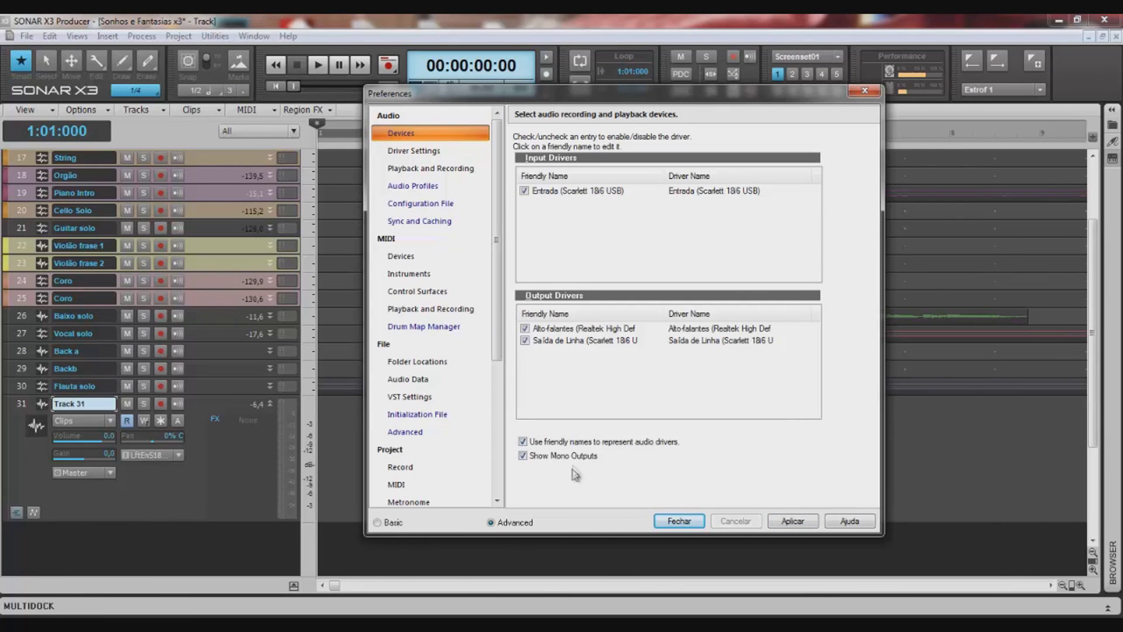
{"action": "left_click", "coordinate": [680, 520]}
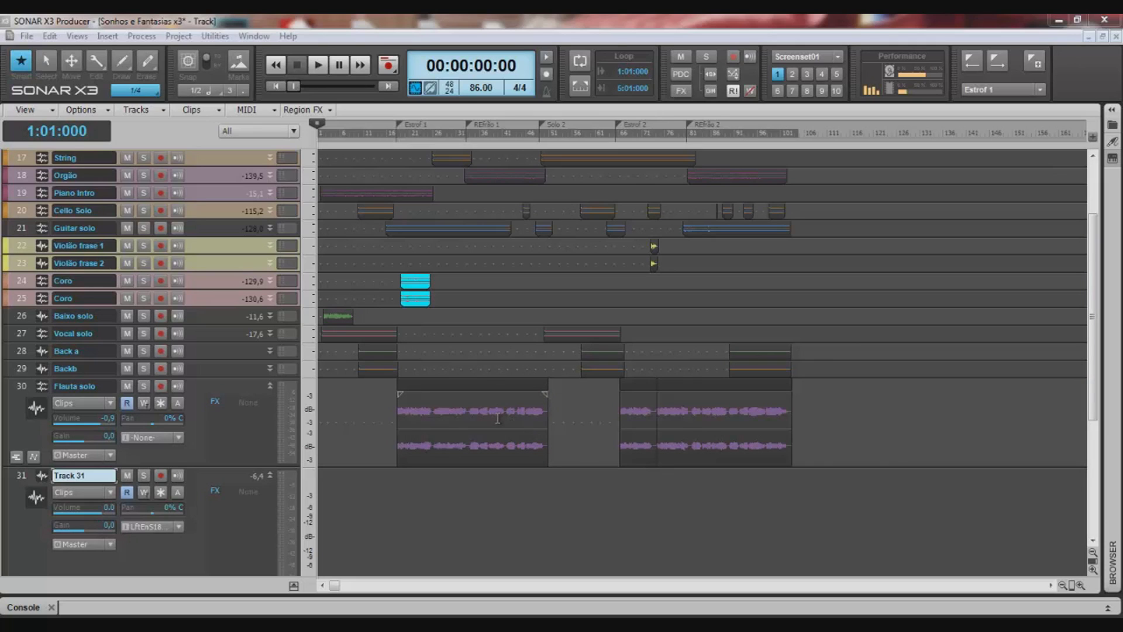
Examine the clip commands, including Convert to Mono, available for the Flauta solo track's clips
{"action": "left_click", "coordinate": [20, 387]}
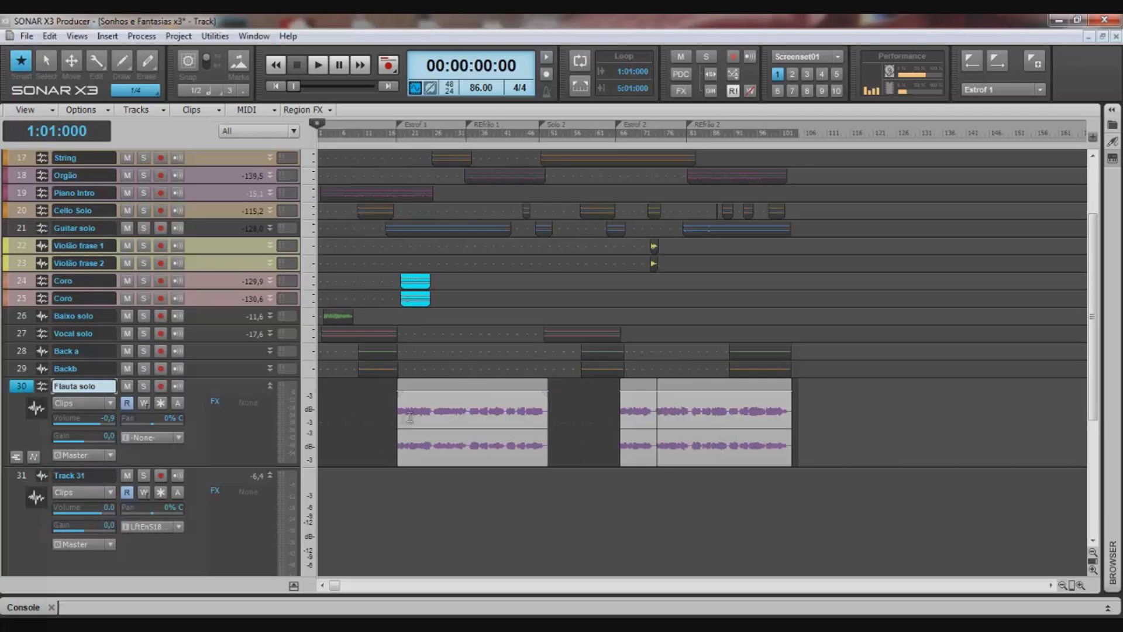
{"action": "right_click", "coordinate": [438, 388]}
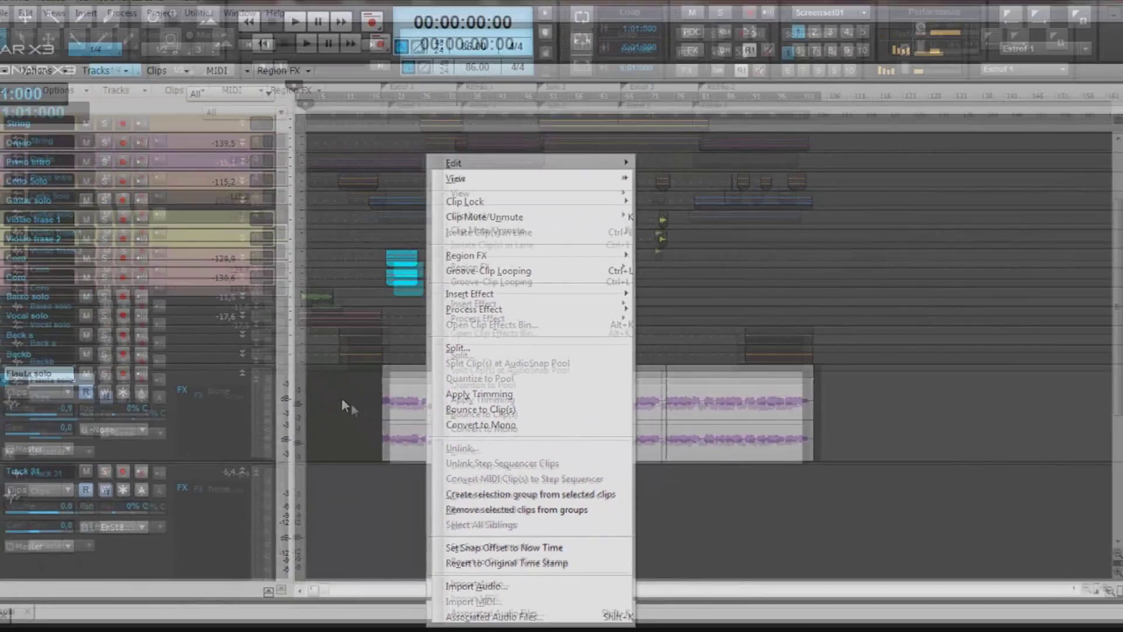
{"action": "left_click", "coordinate": [246, 260]}
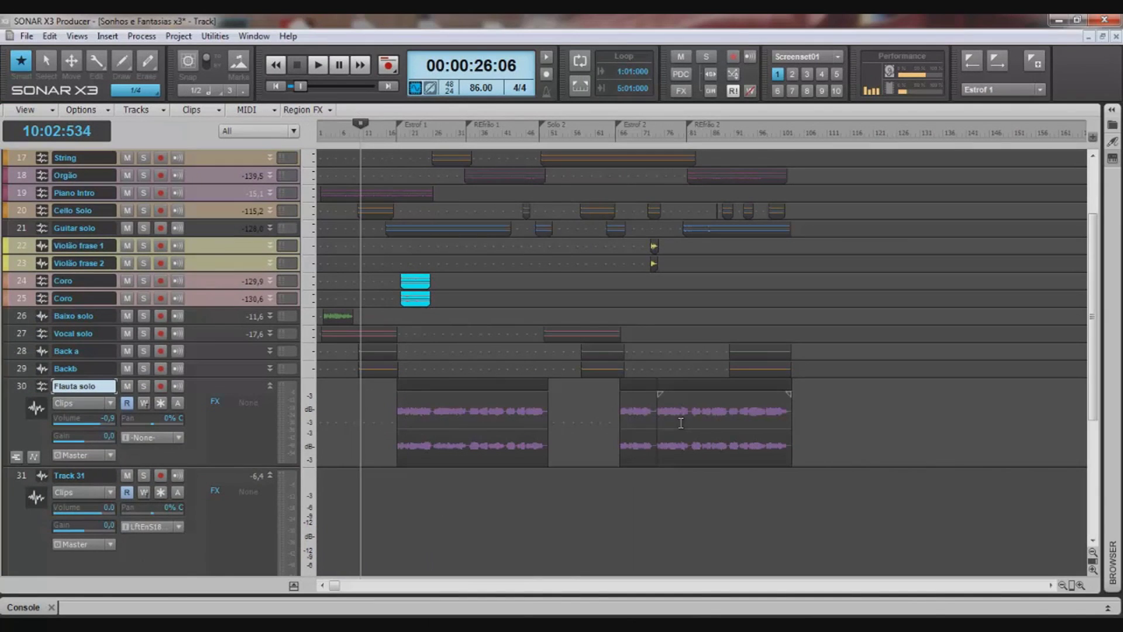
Widen all channel strips in the Console, view the last tracks' strips and collapse the Console
{"action": "left_click", "coordinate": [42, 605]}
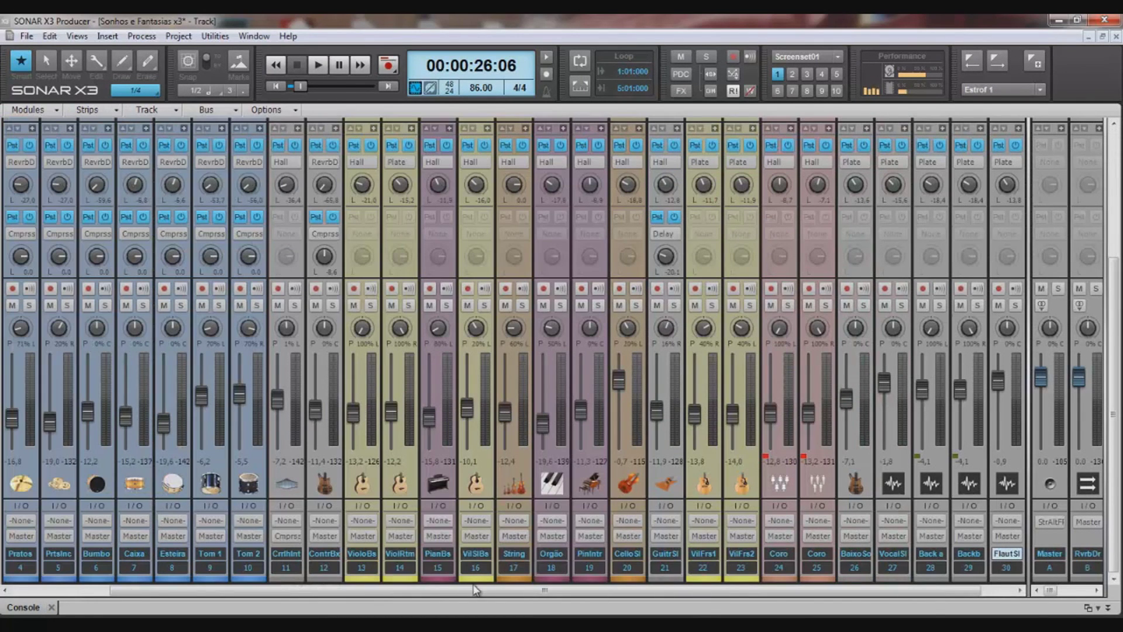
{"action": "left_click_drag", "start_coordinate": [475, 589], "coordinate": [507, 589]}
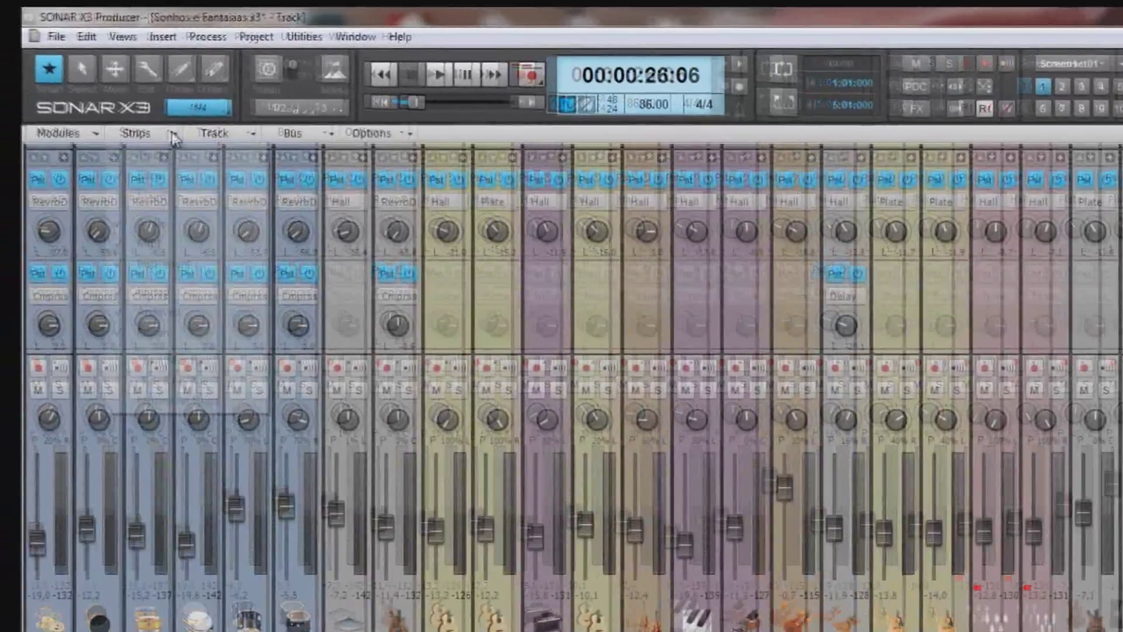
{"action": "left_click", "coordinate": [115, 109]}
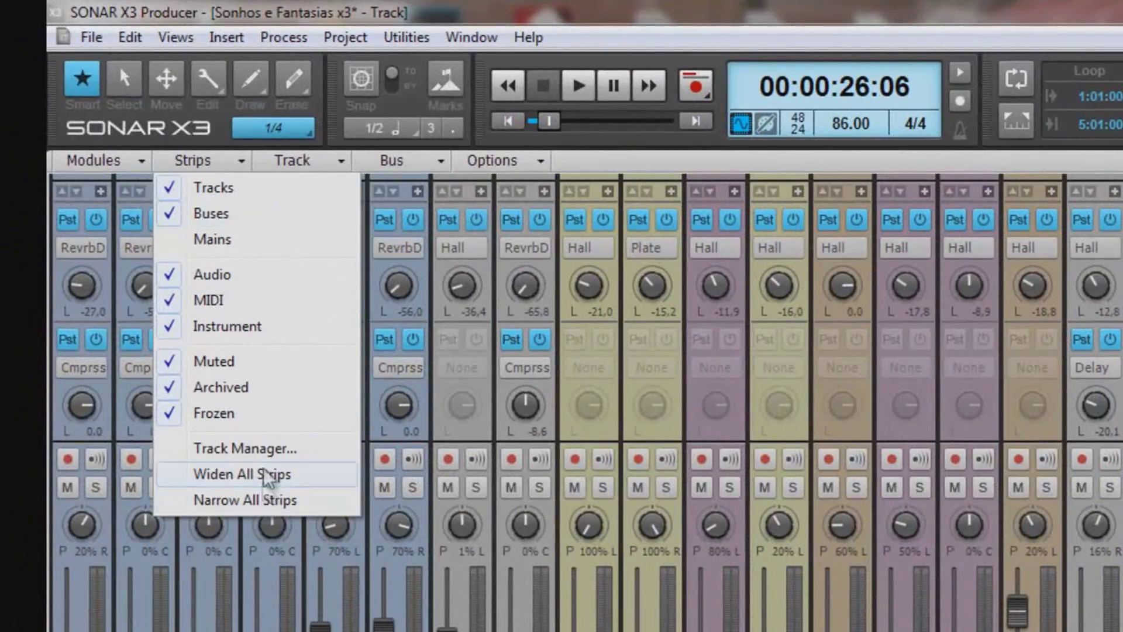
{"action": "left_click", "coordinate": [260, 475]}
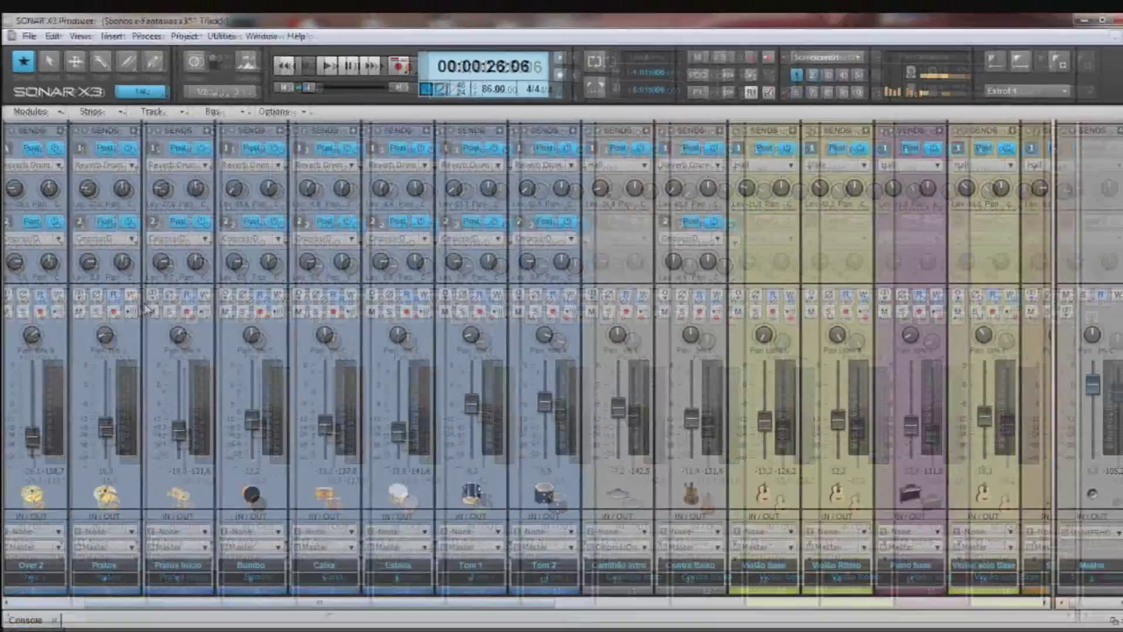
{"action": "left_click_drag", "start_coordinate": [476, 601], "coordinate": [958, 613]}
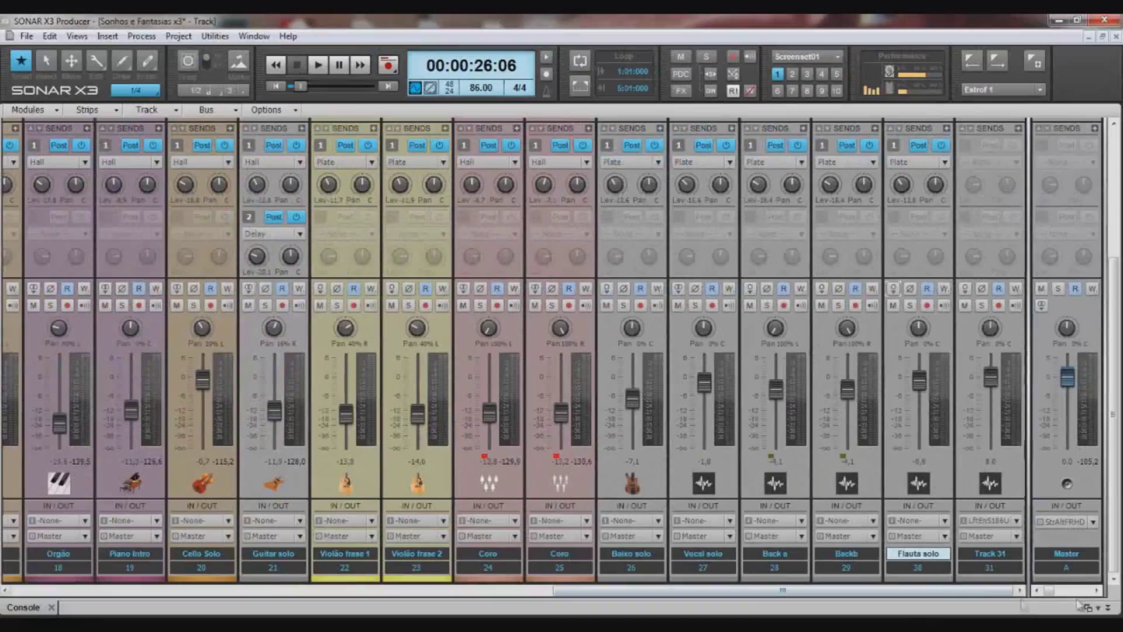
{"action": "left_click", "coordinate": [1107, 609]}
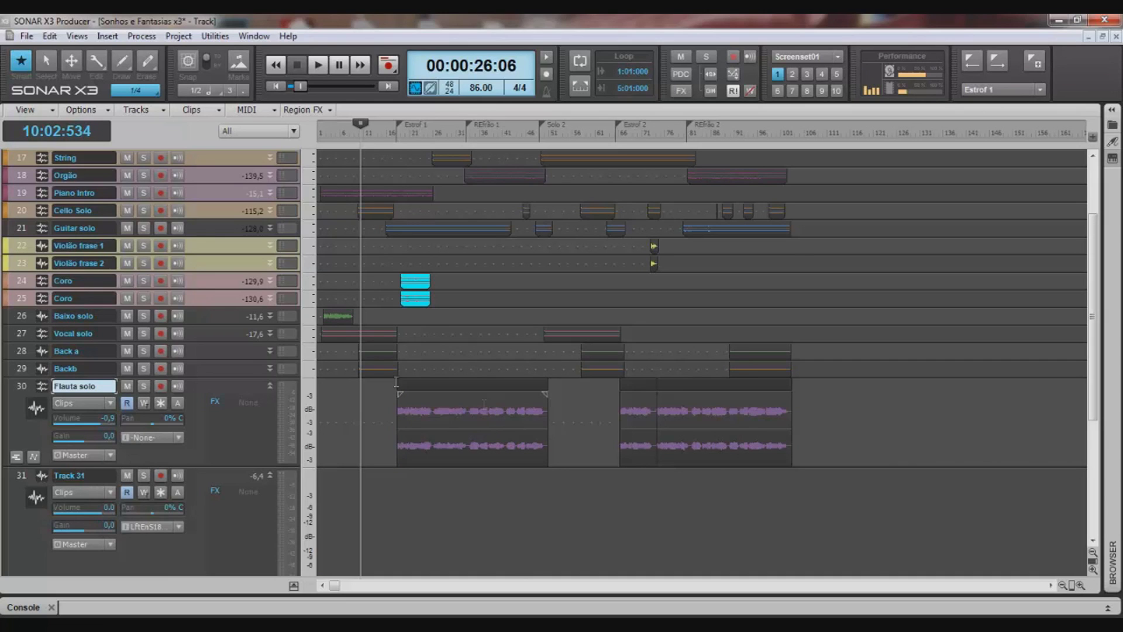
Examine the Interleave control on the Baixo solo strip in the Console, and return to the track view
{"action": "left_click", "coordinate": [36, 608]}
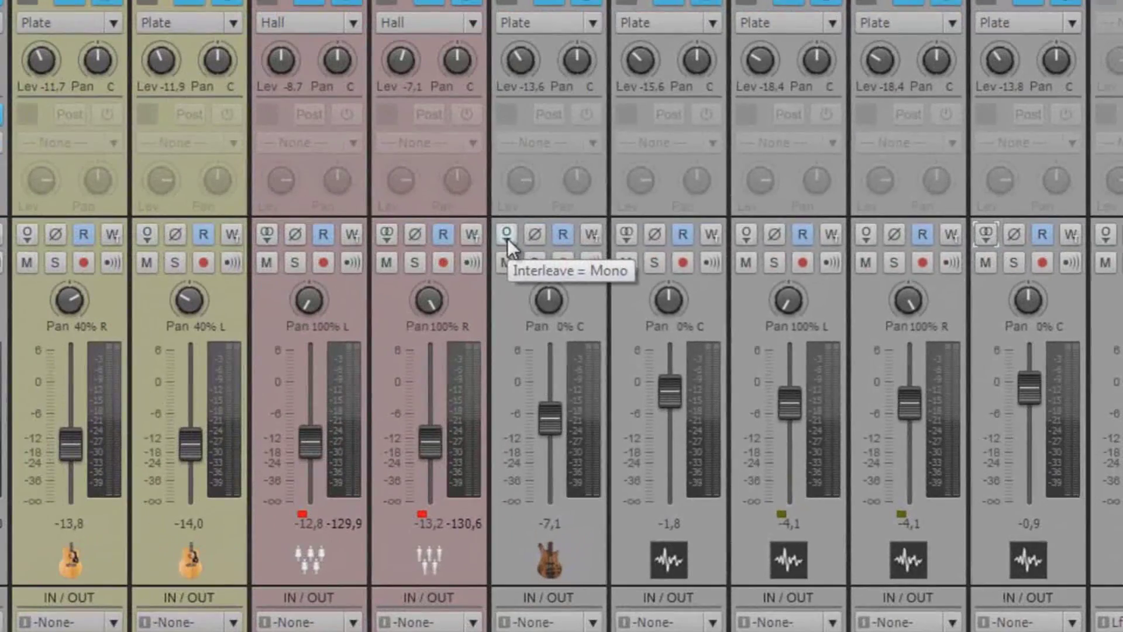
{"action": "left_click", "coordinate": [507, 235]}
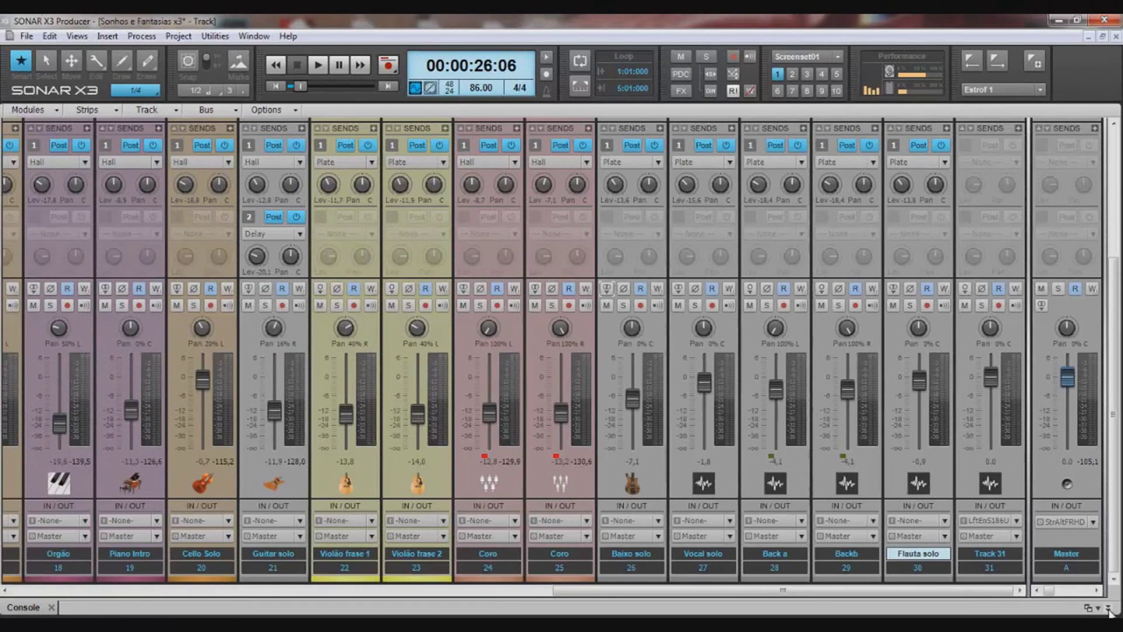
{"action": "key", "text": "alt+1"}
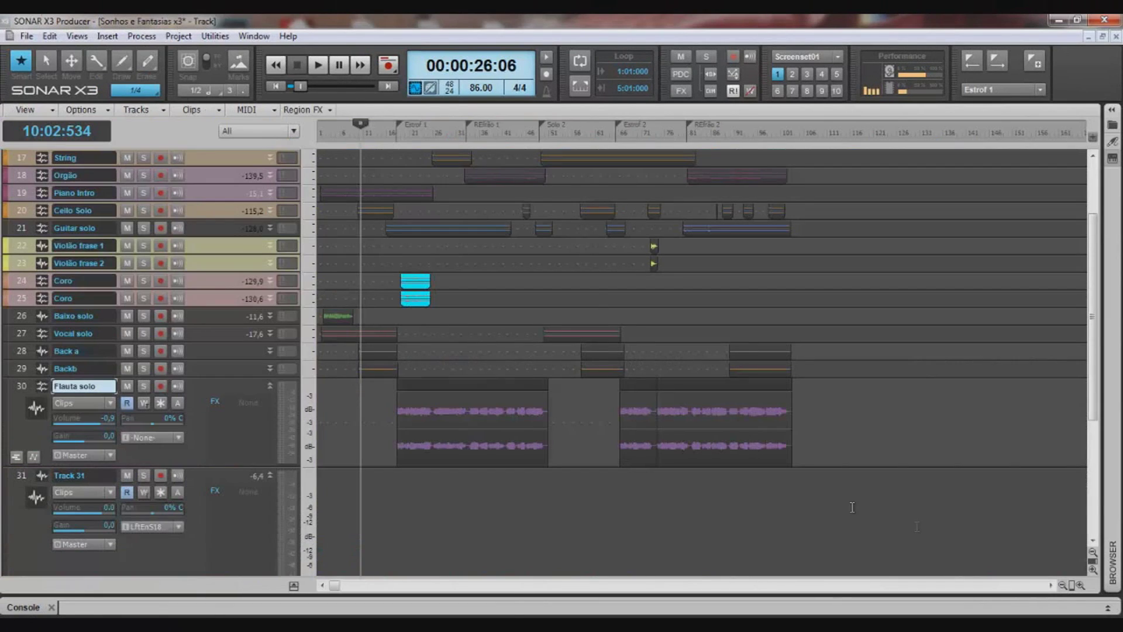
Enlarge the Contra Baixo track to show its waveform and briefly view the Console strips
{"action": "scroll", "coordinate": [190, 355], "scroll_direction": "up", "scroll_amount": 3}
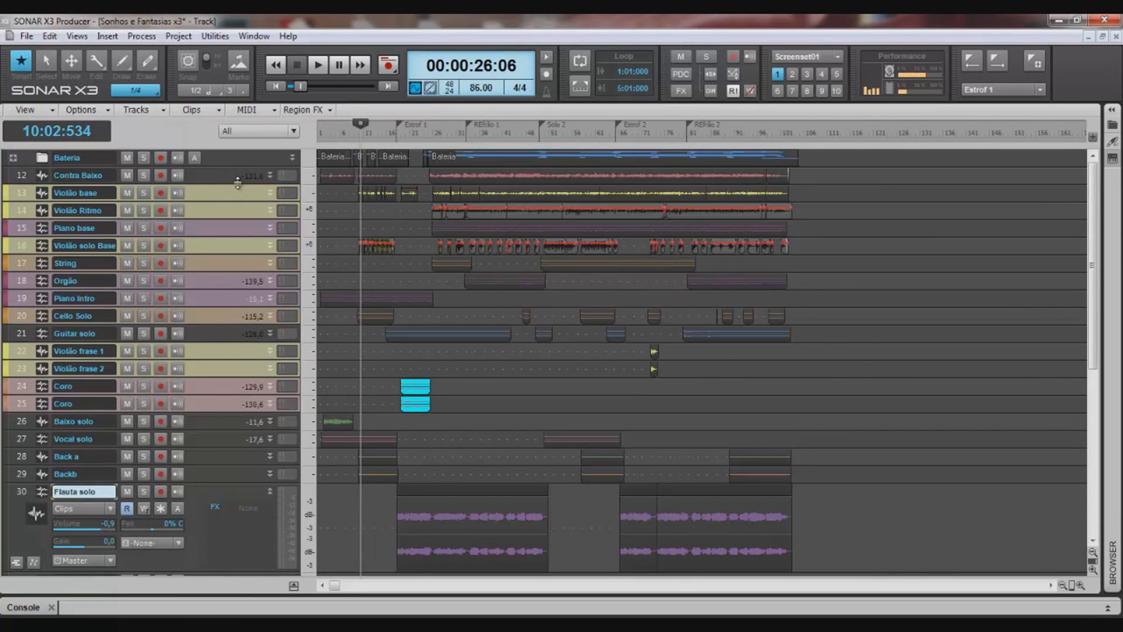
{"action": "left_click_drag", "start_coordinate": [237, 183], "coordinate": [251, 418]}
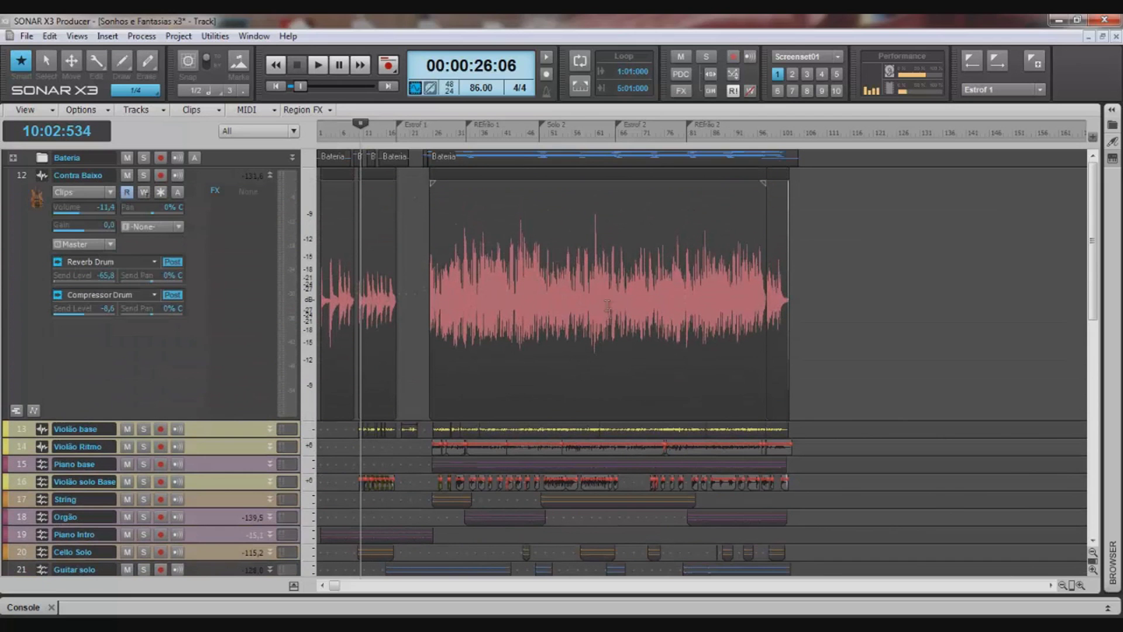
{"action": "left_click", "coordinate": [23, 608]}
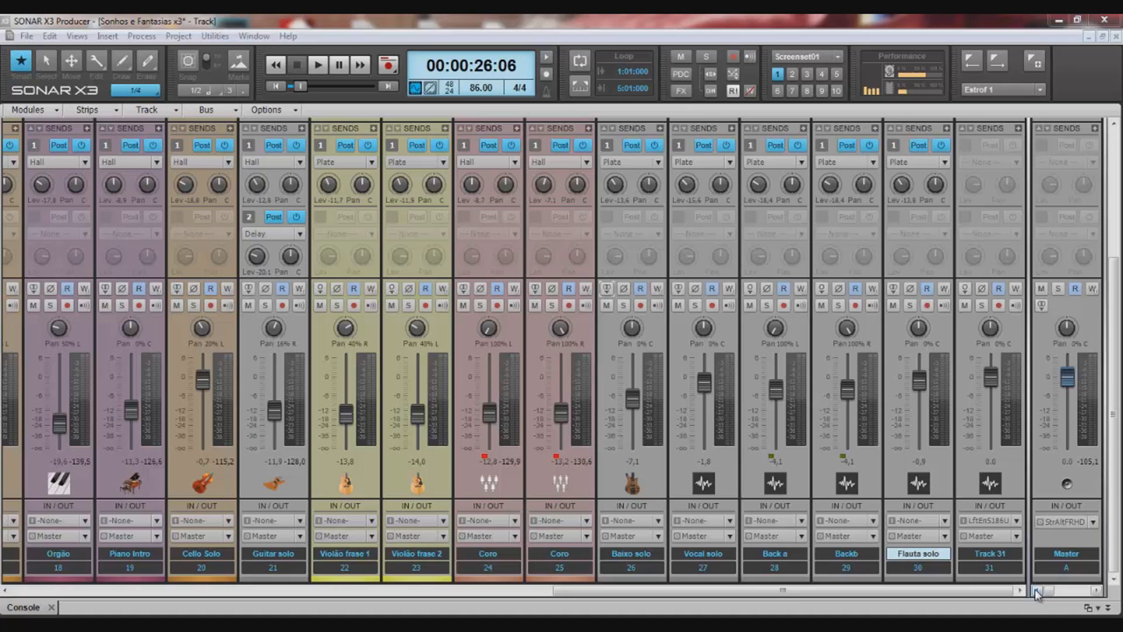
{"action": "left_click", "coordinate": [1108, 607]}
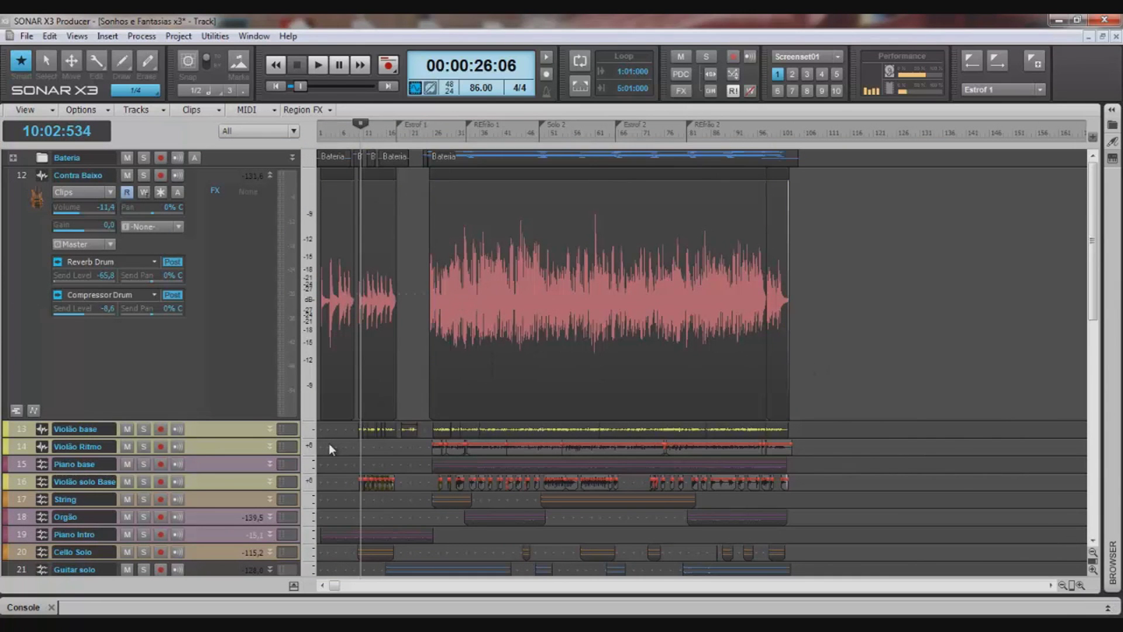
{"action": "scroll", "coordinate": [431, 406], "scroll_direction": "down", "scroll_amount": 5}
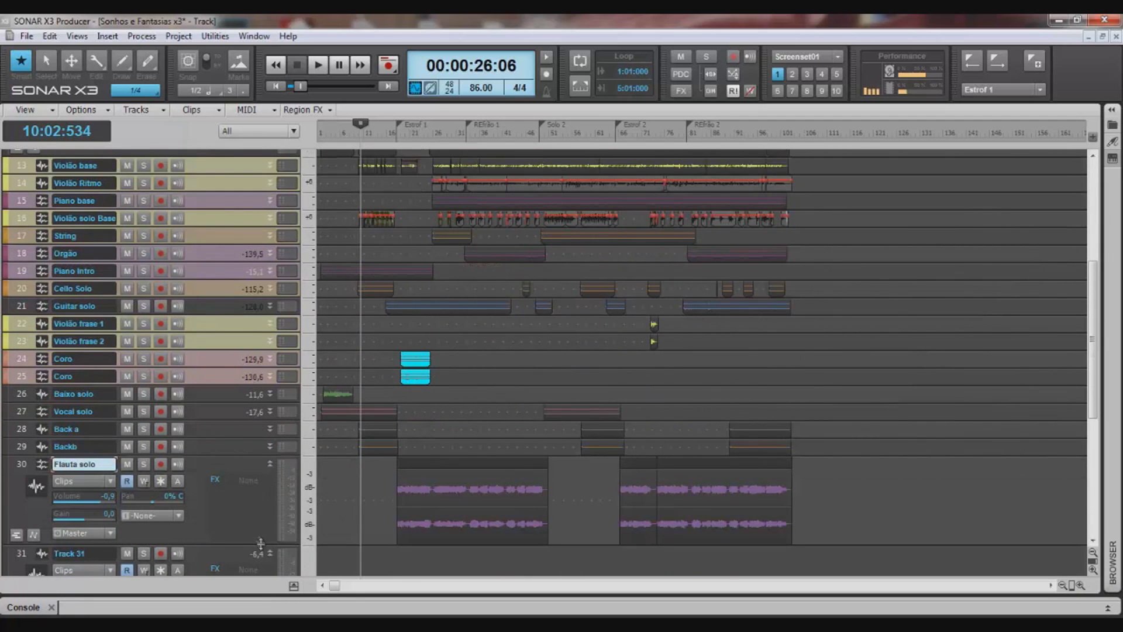
Make the Flauta solo track taller and split its first stereo clip at about 00:01:30:00
{"action": "left_click_drag", "start_coordinate": [261, 557], "coordinate": [261, 585]}
{"action": "scroll", "coordinate": [410, 409], "scroll_direction": "down", "scroll_amount": 2}
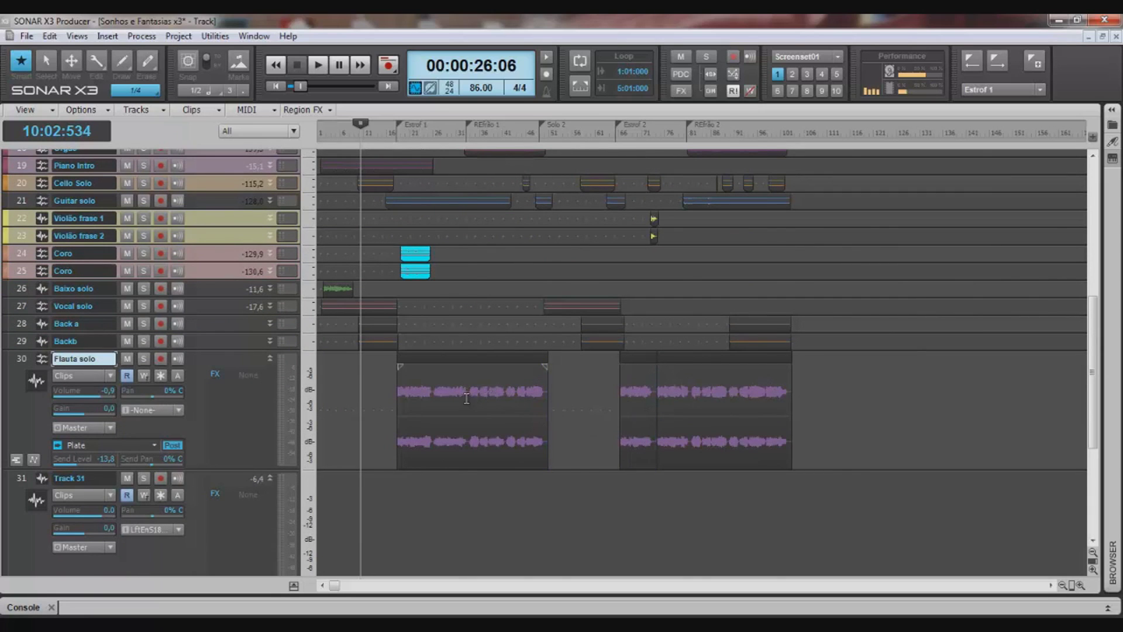
{"action": "left_click", "coordinate": [466, 406]}
{"action": "key", "text": "s"}
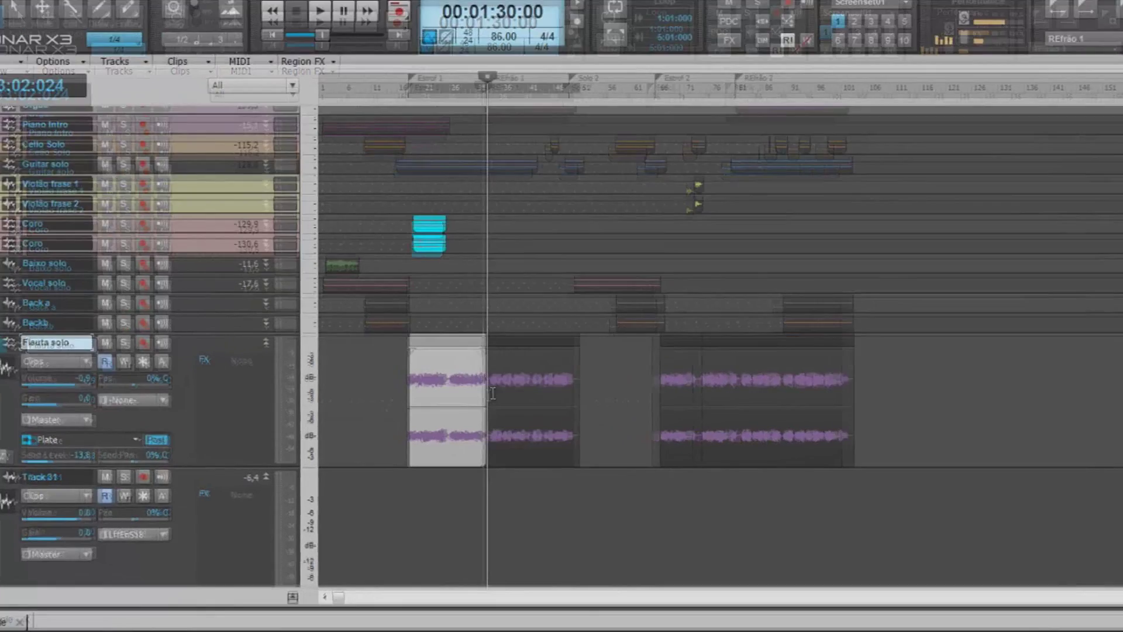
Convert the second part of the split Flauta solo clip to mono
{"action": "left_click", "coordinate": [492, 360]}
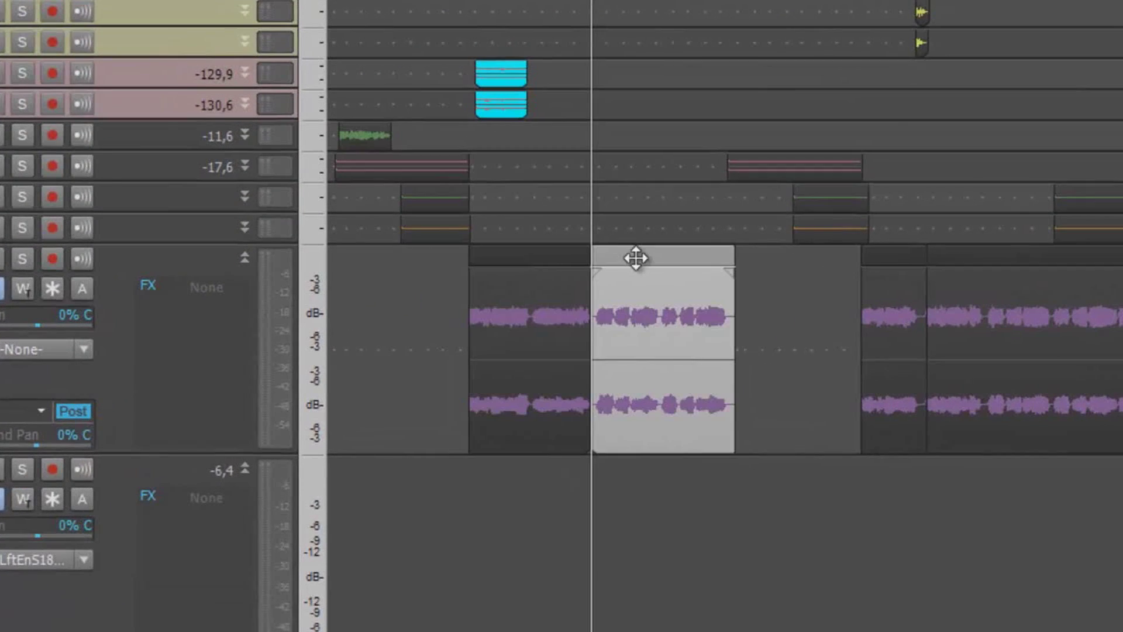
{"action": "right_click", "coordinate": [637, 258]}
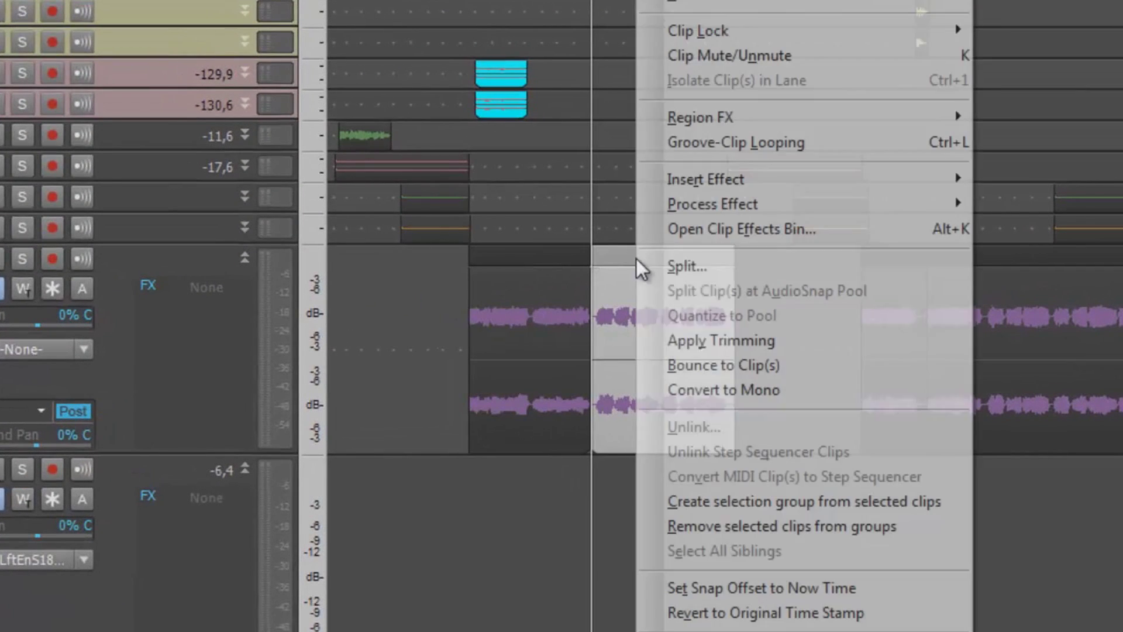
{"action": "left_click", "coordinate": [707, 388]}
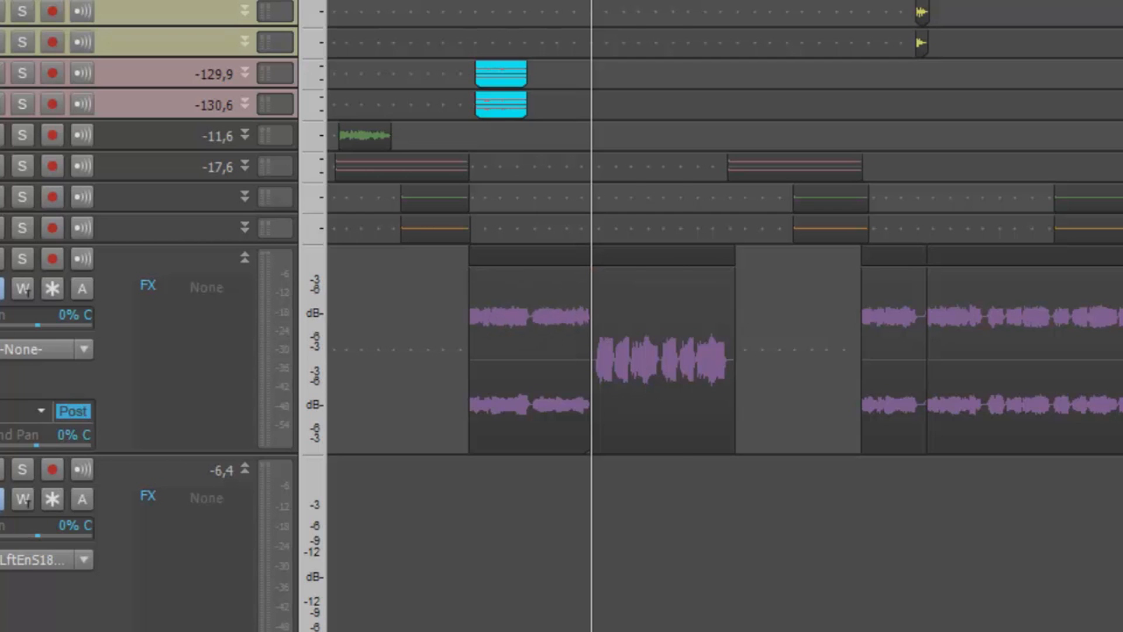
Play the soloed Flauta solo track from its stereo clip into the mono clip, and briefly view its Console strip
{"action": "scroll", "coordinate": [726, 316], "scroll_direction": "up", "scroll_amount": 5}
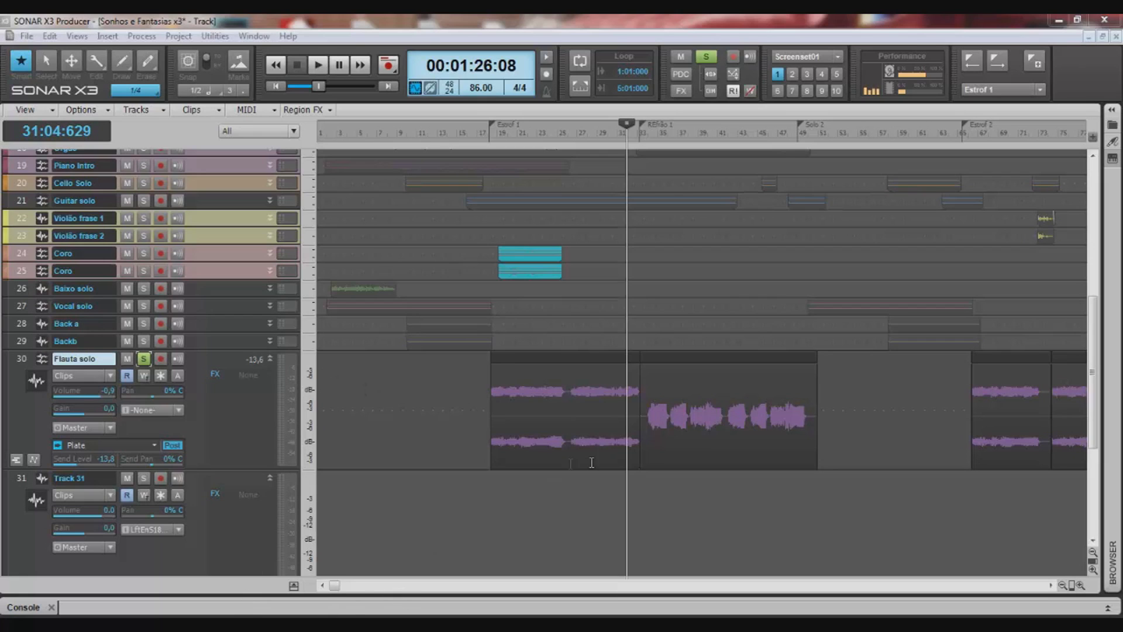
{"action": "key", "text": "space"}
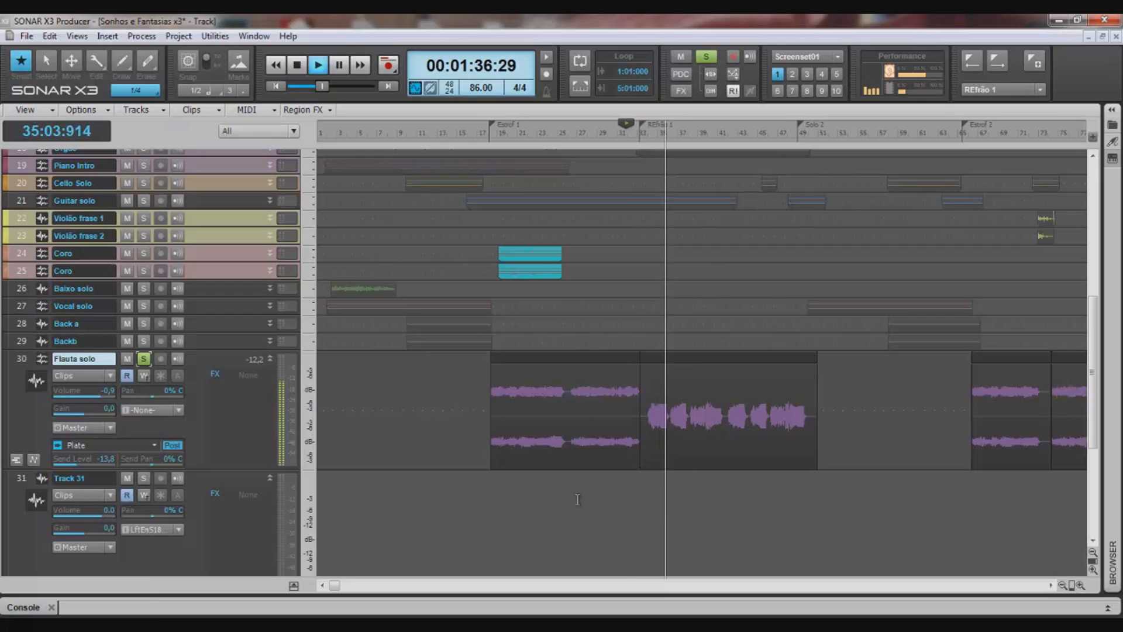
{"action": "key", "text": "space"}
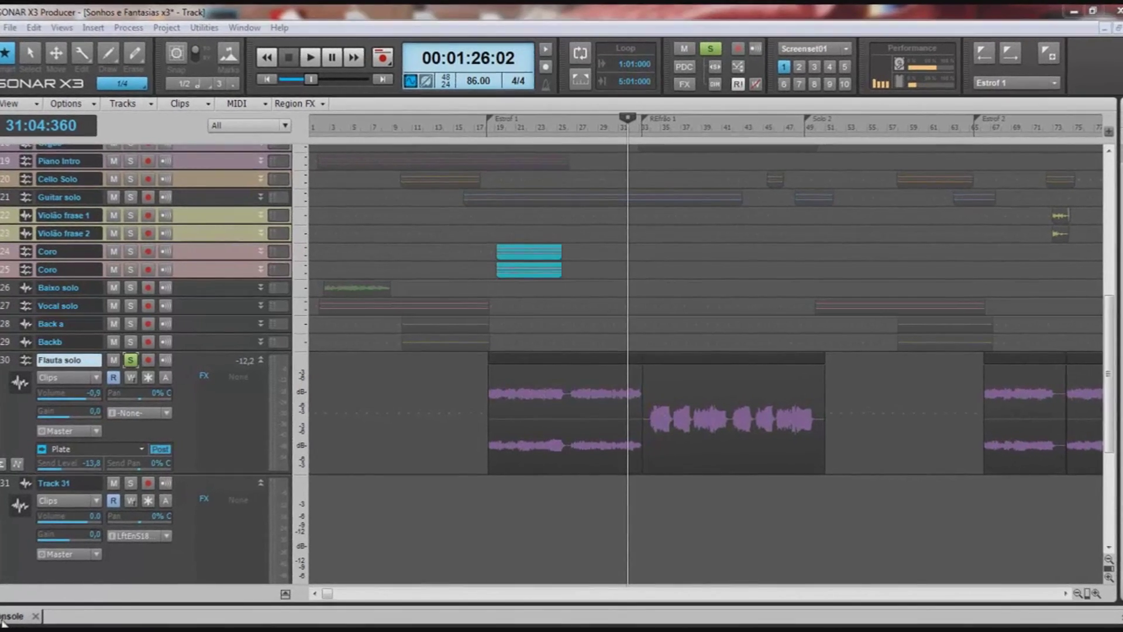
{"action": "key", "text": "alt+2"}
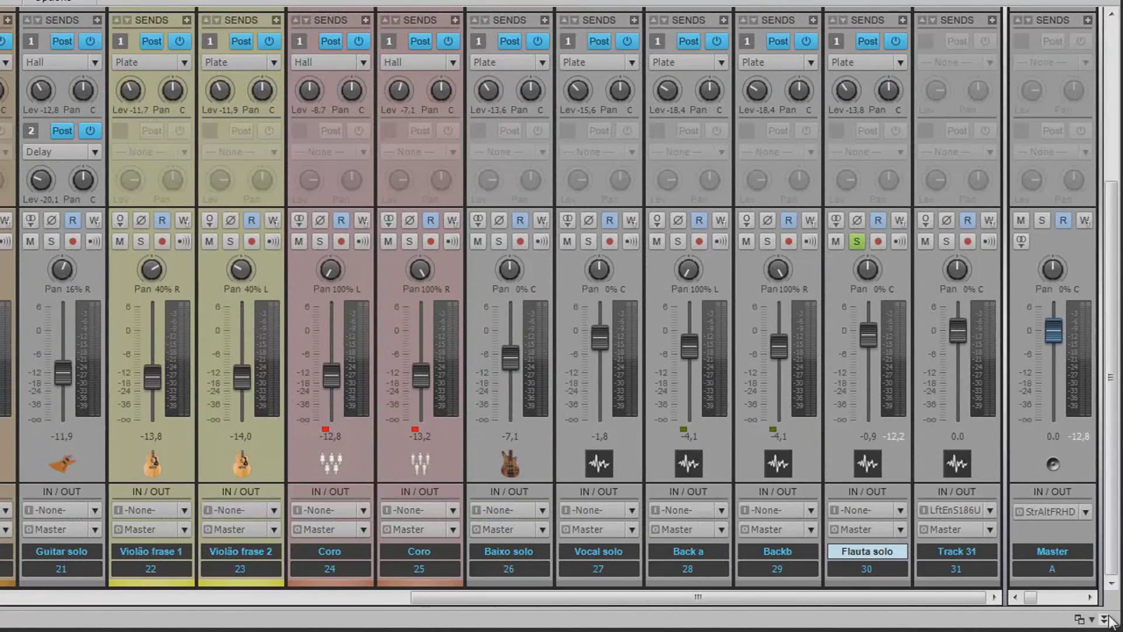
{"action": "left_click", "coordinate": [1105, 620]}
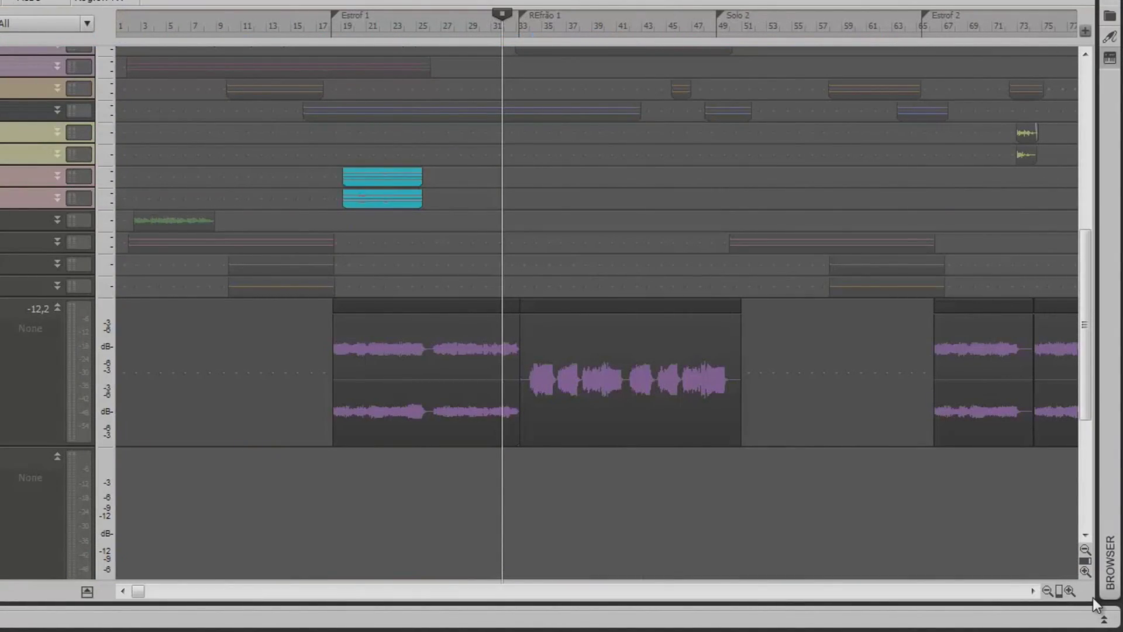